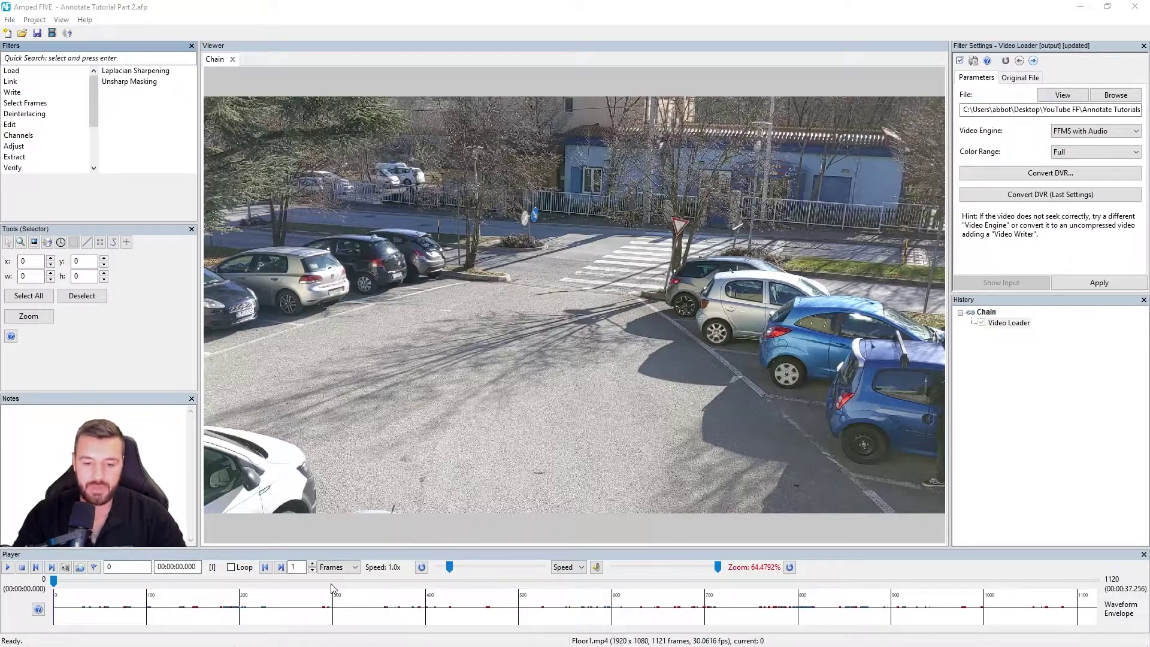
# Scrub Floor1.mp4 to frame 733, where two men beside the blue car face the camera.
pyautogui.moveTo(333, 588); pyautogui.dragTo(717, 581)
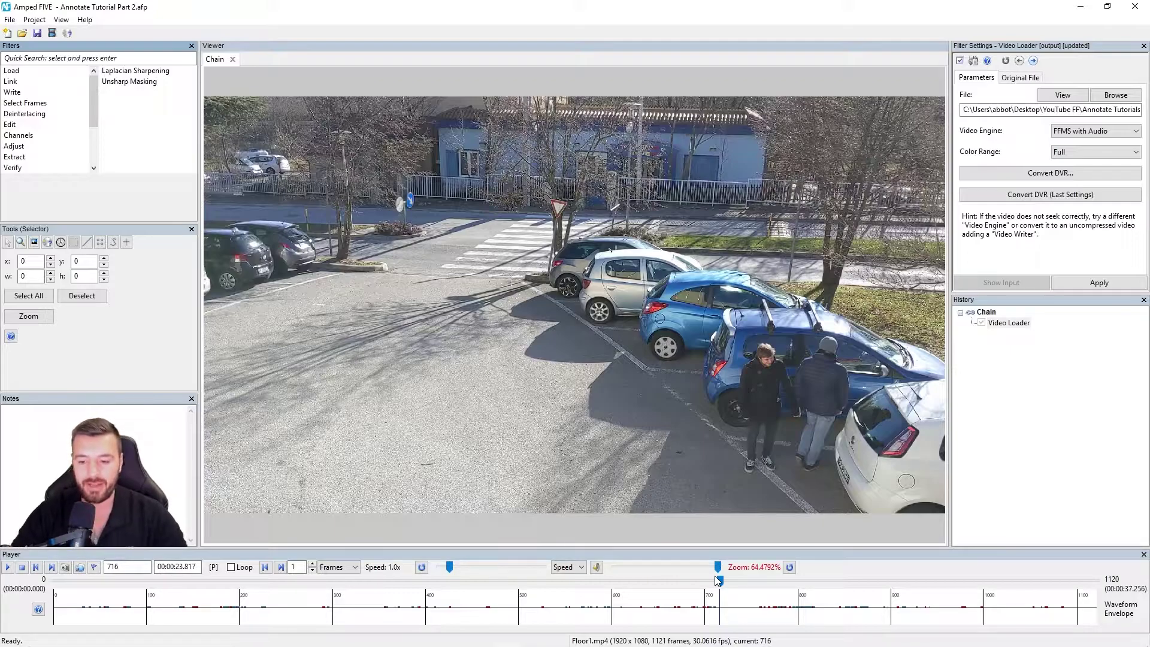
pyautogui.click(711, 582)
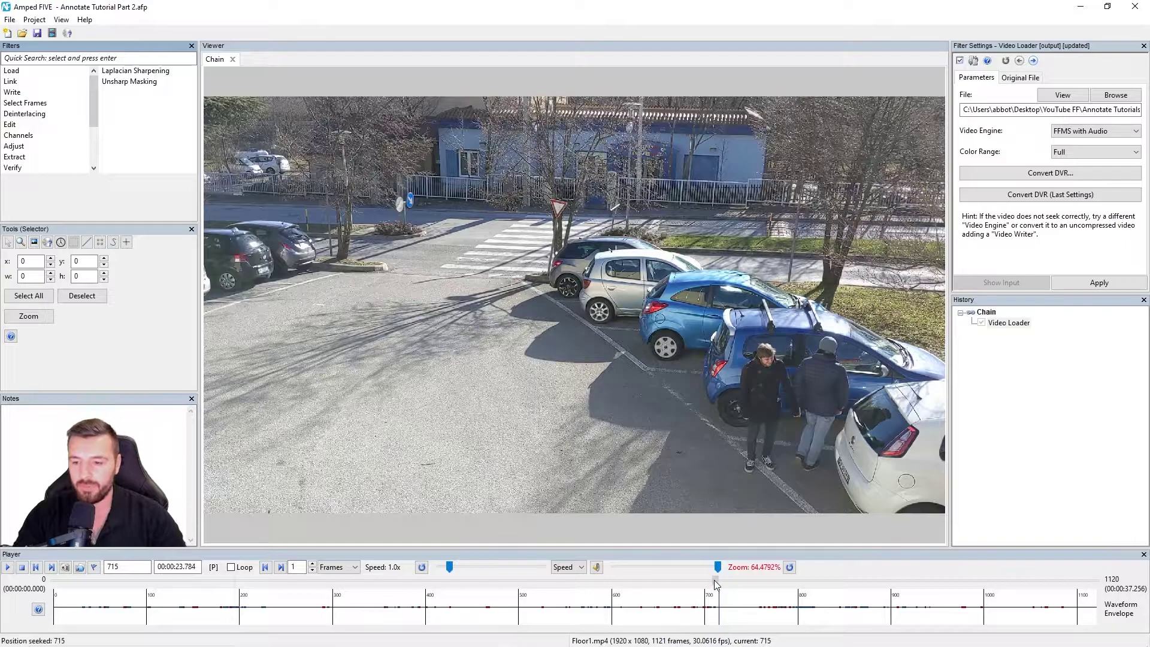
pyautogui.moveTo(711, 585); pyautogui.dragTo(734, 586)
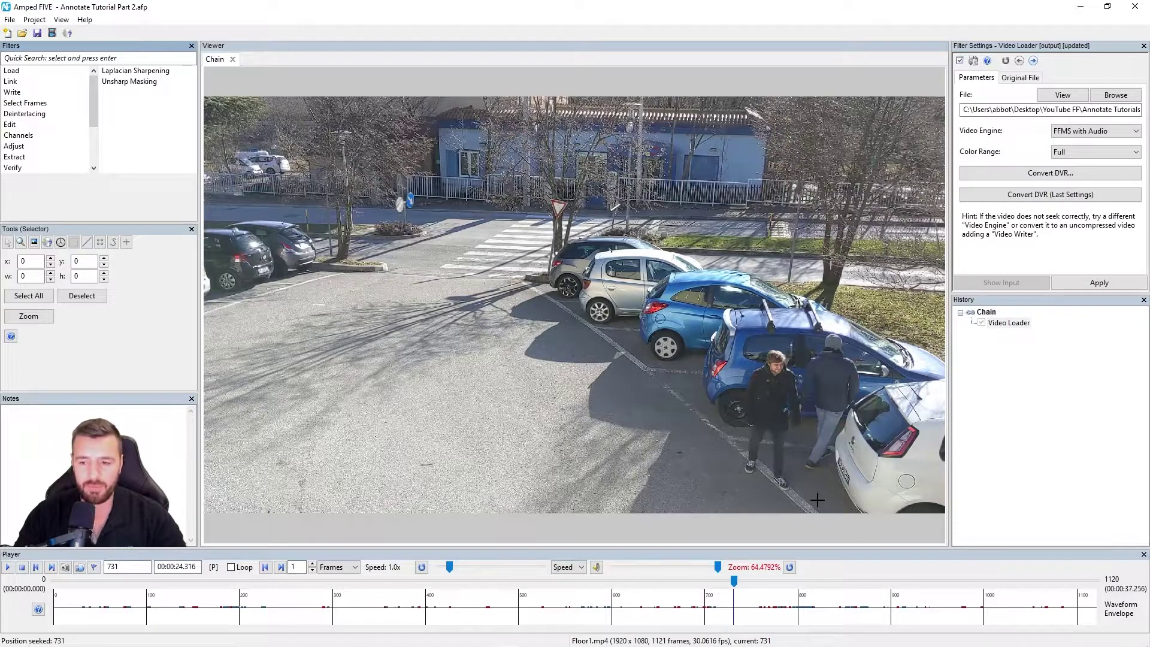
pyautogui.moveTo(734, 581)
pyautogui.mouseDown()
pyautogui.moveTo(324, 585)
pyautogui.moveTo(740, 593)
pyautogui.mouseUp()
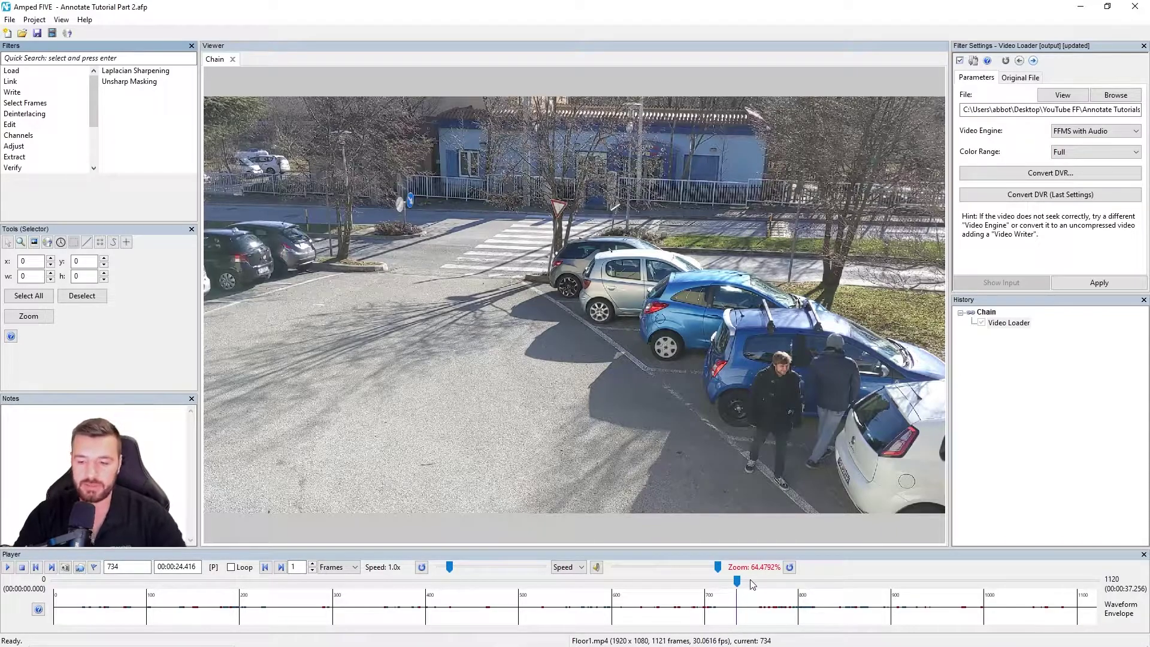
pyautogui.click(723, 583)
pyautogui.moveTo(723, 584)
pyautogui.mouseDown()
pyautogui.moveTo(752, 581)
pyautogui.moveTo(702, 580)
pyautogui.moveTo(729, 581)
pyautogui.mouseUp()
pyautogui.scroll(4, 620, 445)
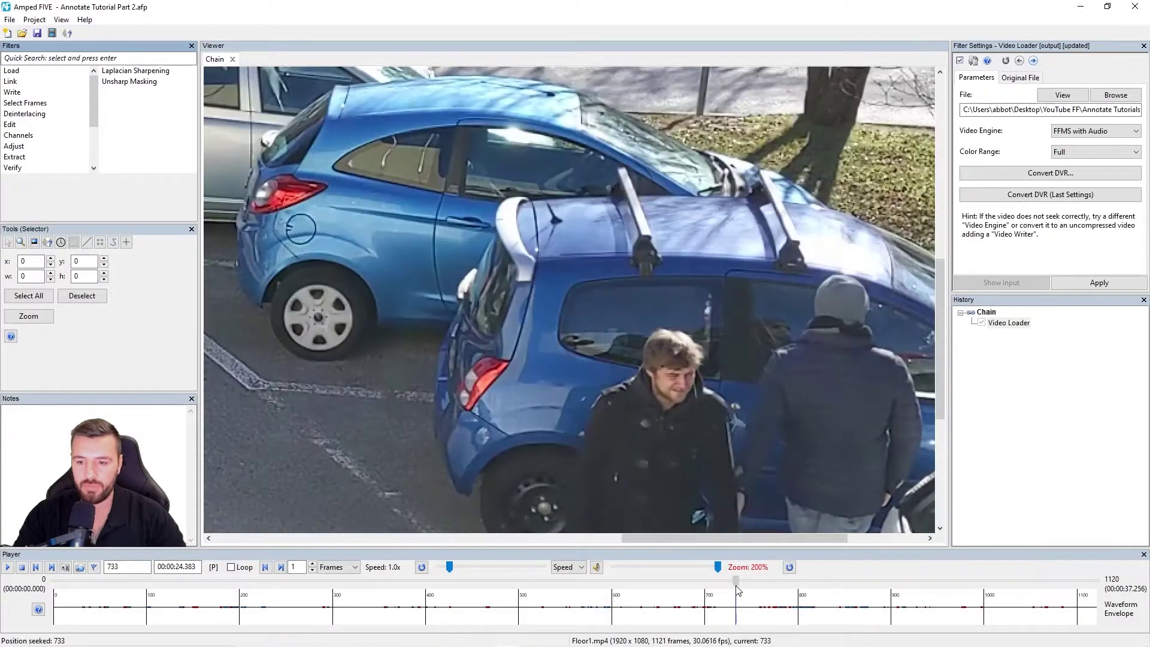
pyautogui.scroll(-3, 619, 445)
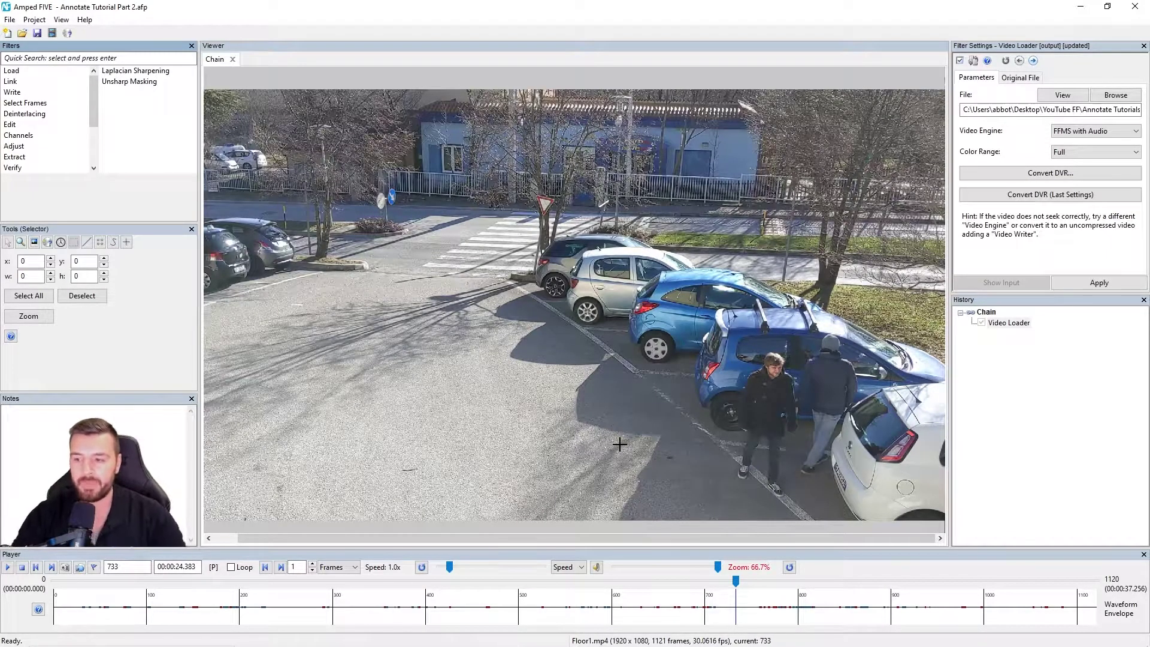
# Add a Single Selector filter that keeps only frame 733.
pyautogui.click(28, 105)
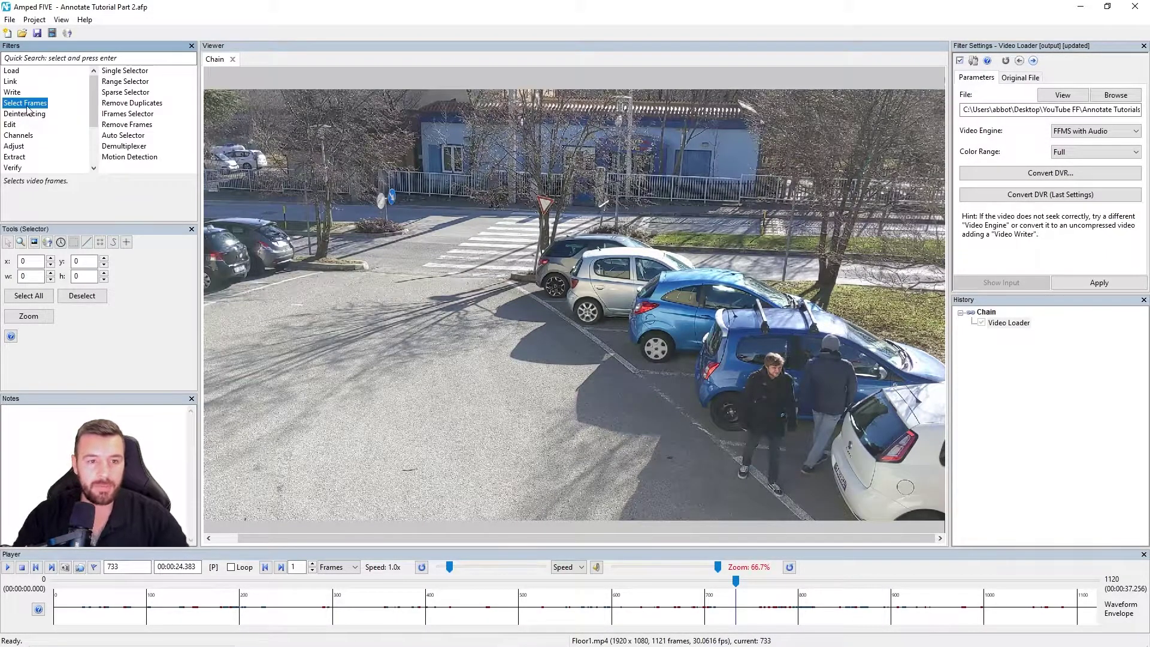
pyautogui.click(127, 71)
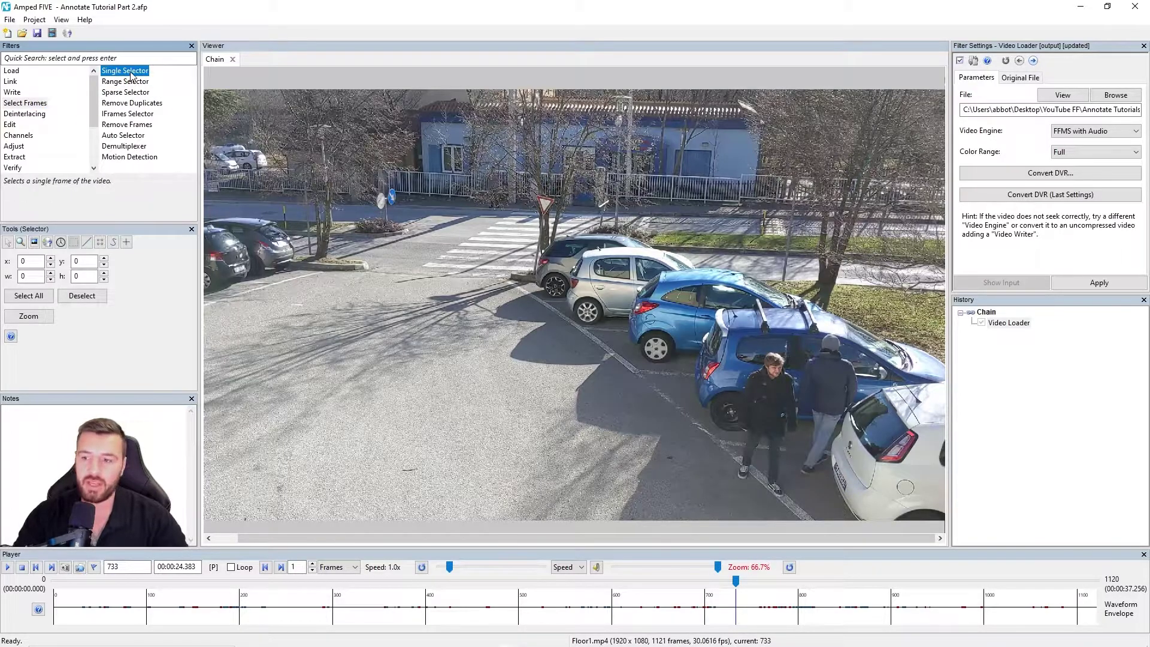
pyautogui.doubleClick(130, 75)
pyautogui.click(1099, 282)
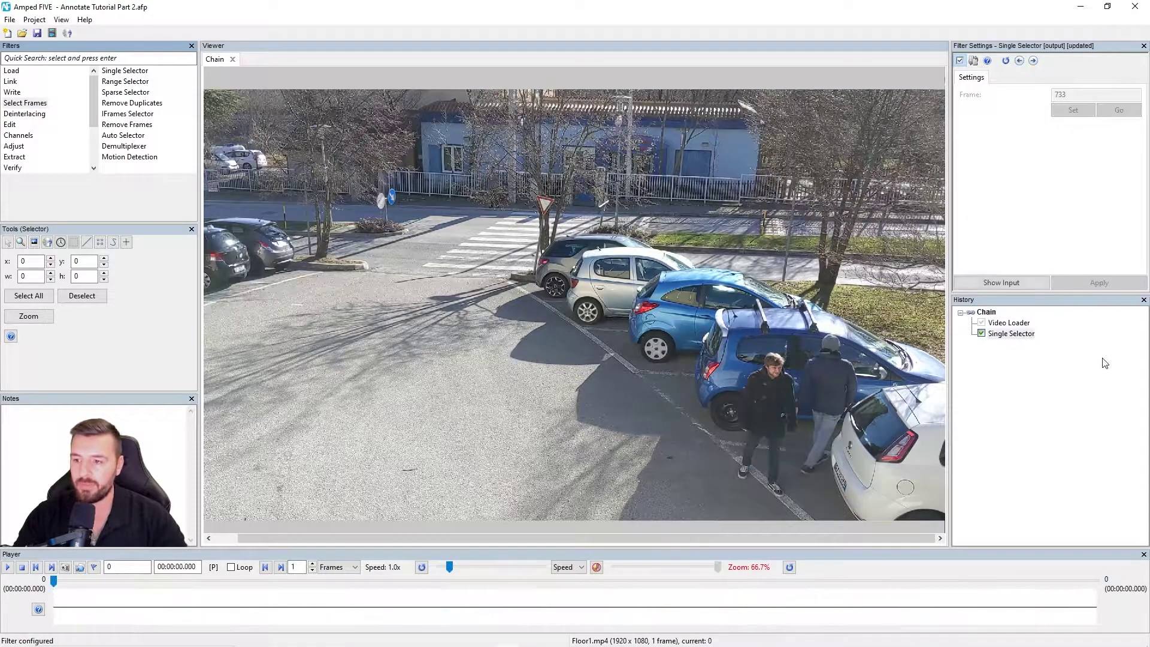
# Rename the chain to 'Main Image'.
pyautogui.rightClick(985, 312)
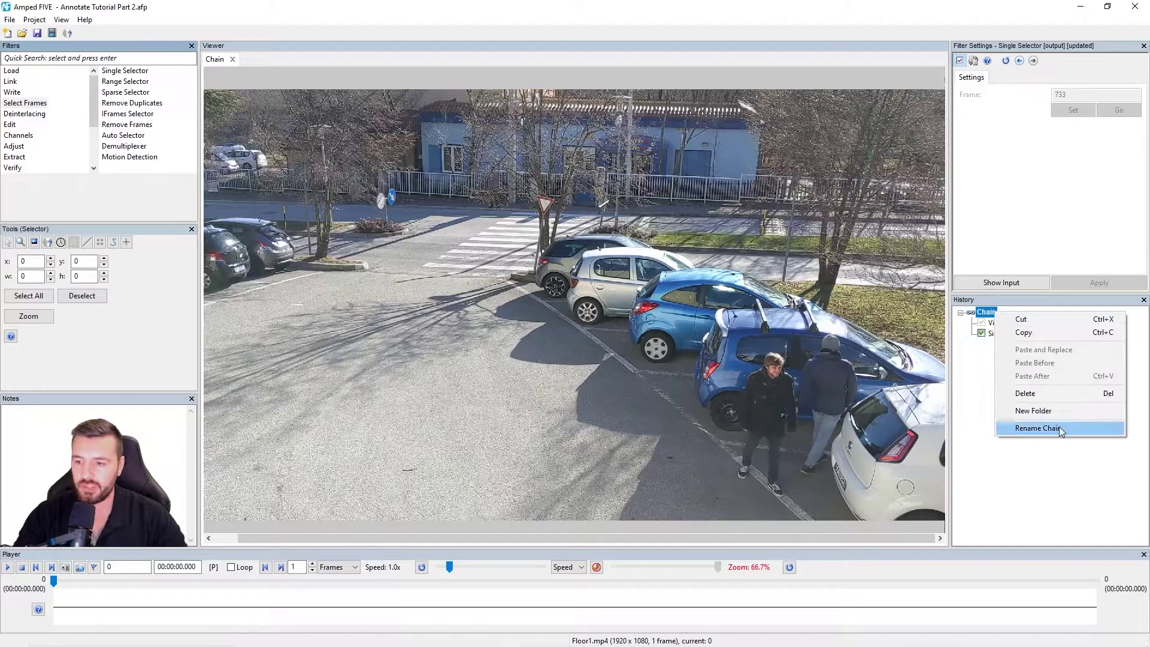
pyautogui.click(1037, 428)
pyautogui.write('Main Image')
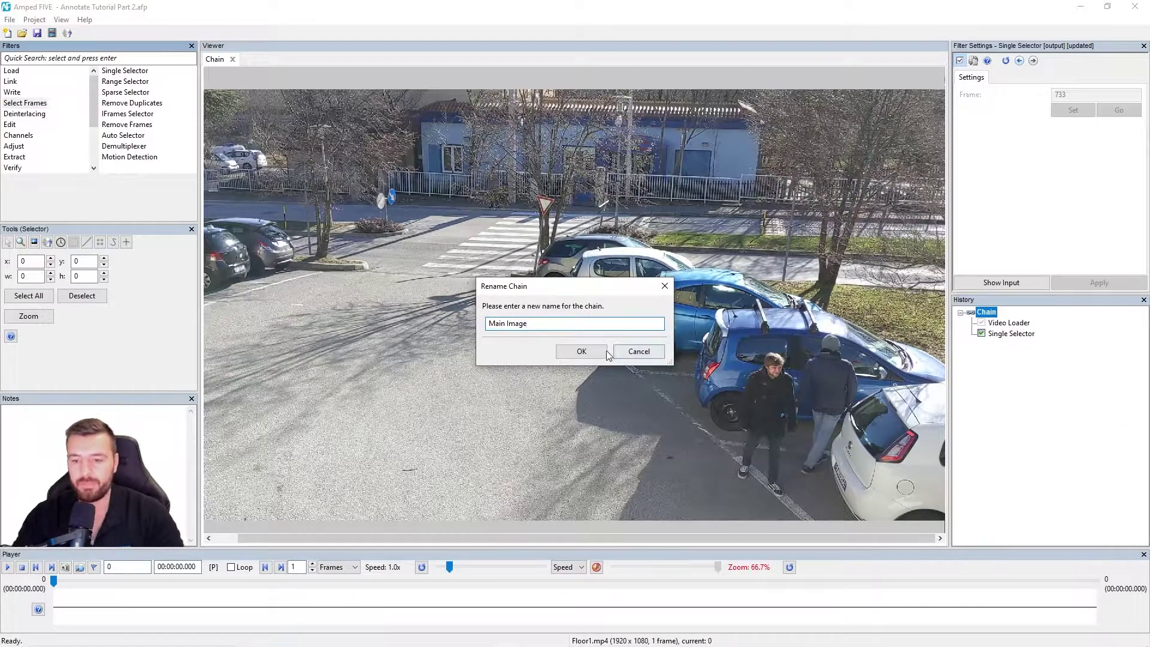
pyautogui.click(581, 352)
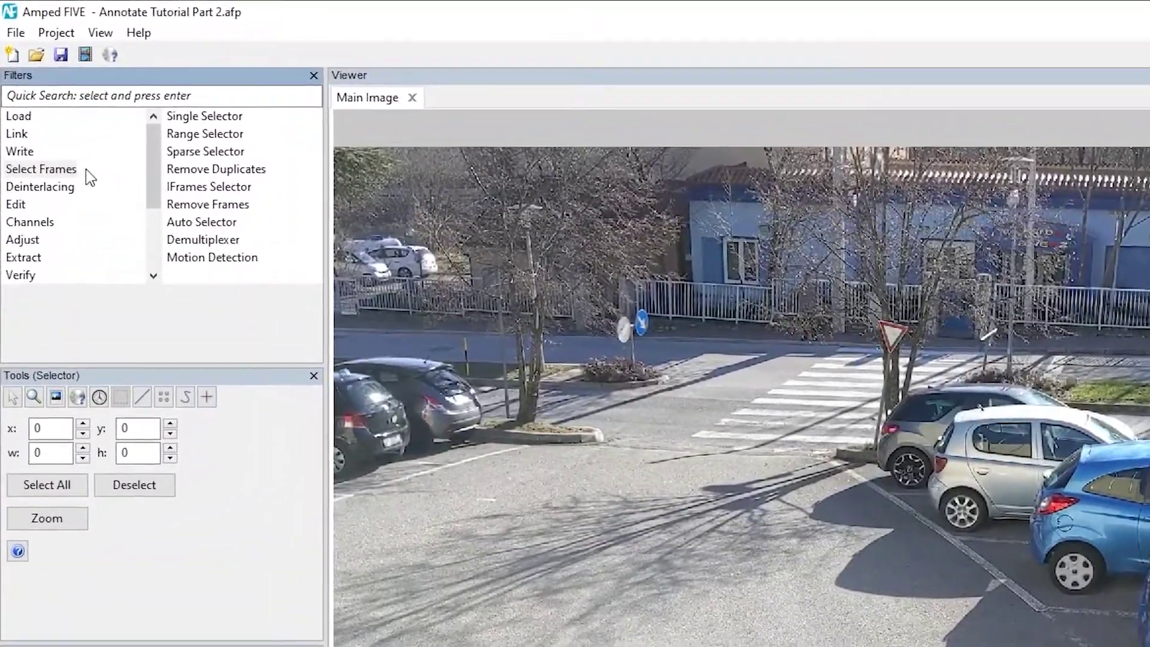
# Add the Presentation > Annotate filter after the Single Selector in the Main Image chain.
pyautogui.click(72, 106)
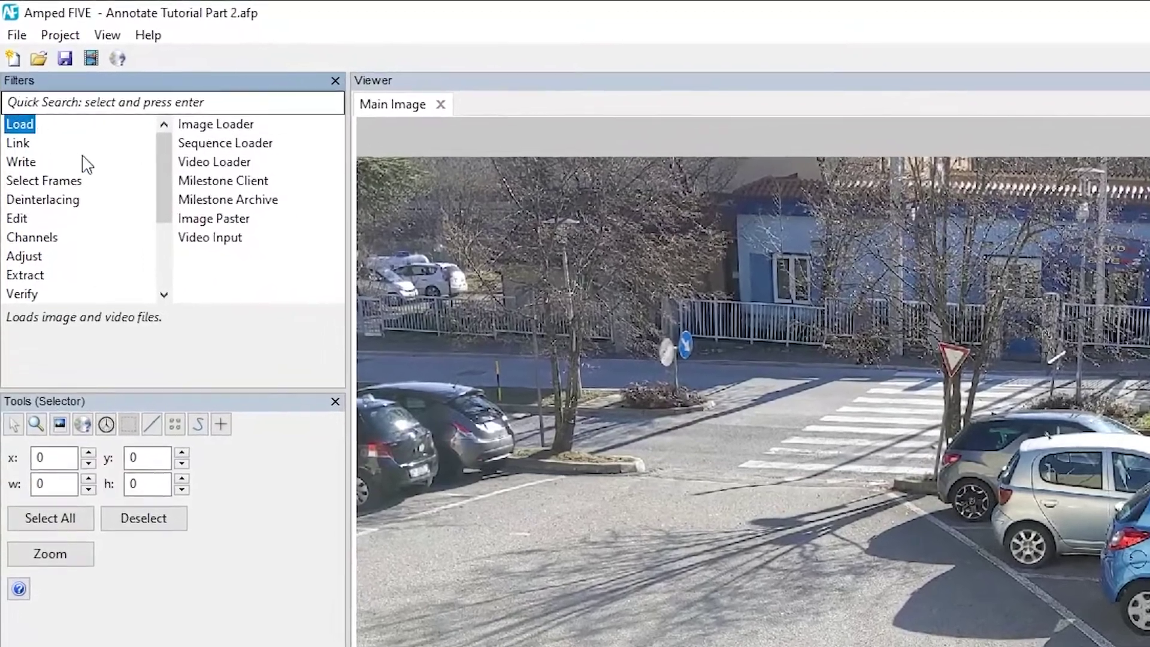
pyautogui.moveTo(143, 131); pyautogui.dragTo(168, 263)
pyautogui.click(41, 294)
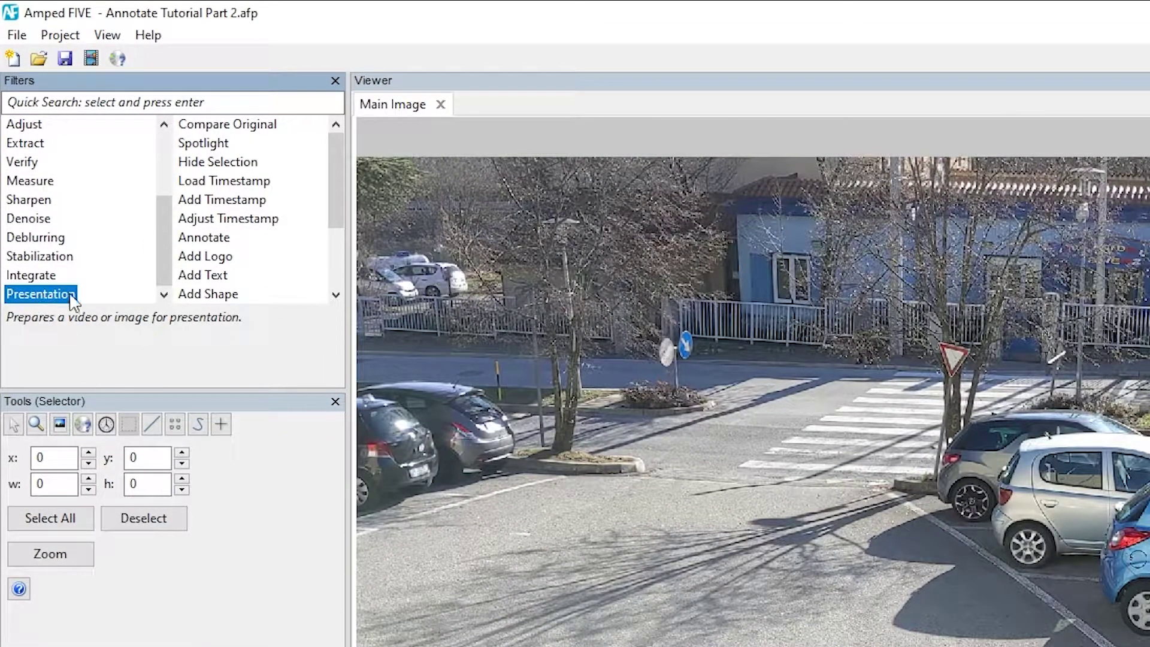
pyautogui.doubleClick(217, 240)
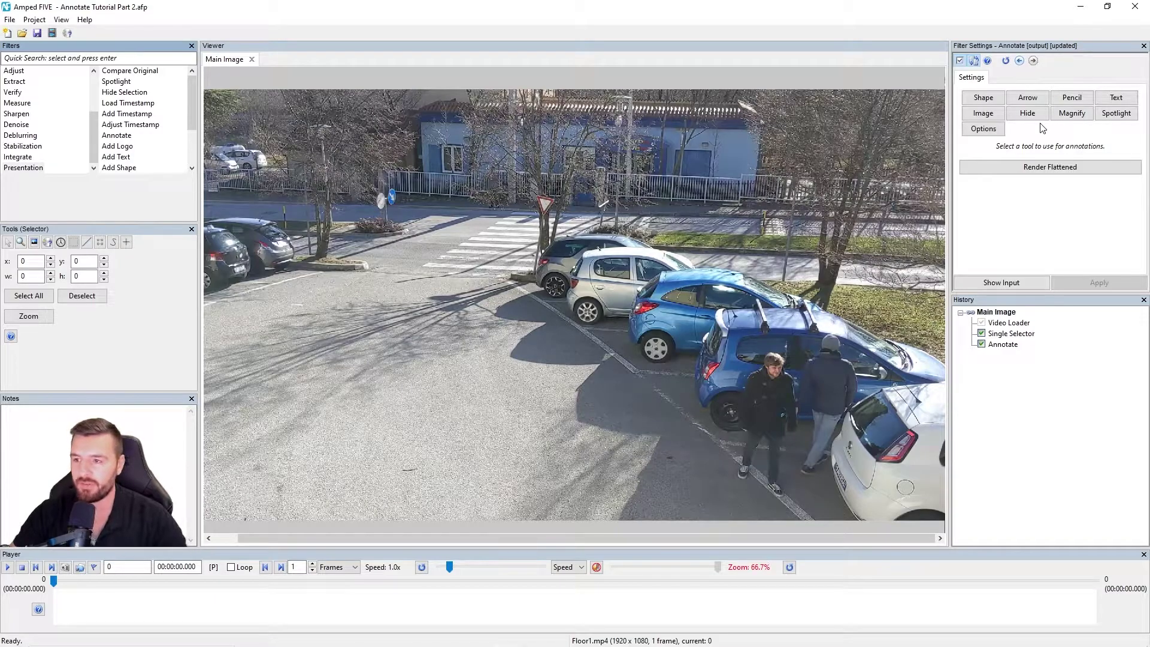
# Draw a 2x Magnify inset at the top-left, aimed at the man's face by the blue car.
pyautogui.click(1071, 116)
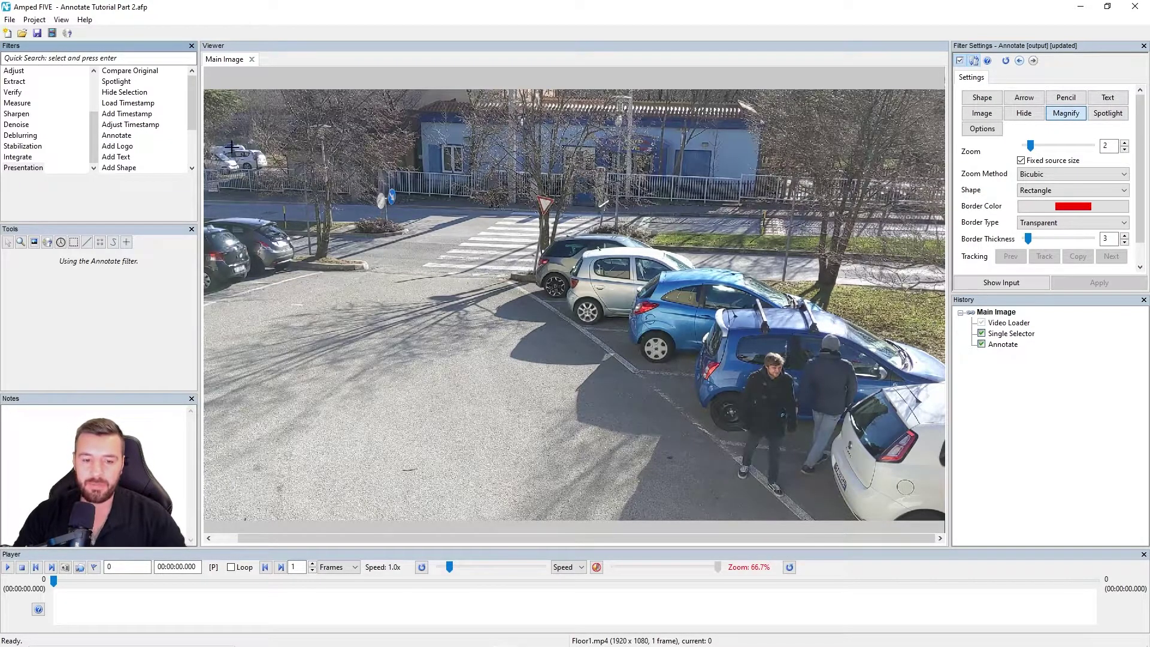
pyautogui.moveTo(217, 100); pyautogui.dragTo(445, 279)
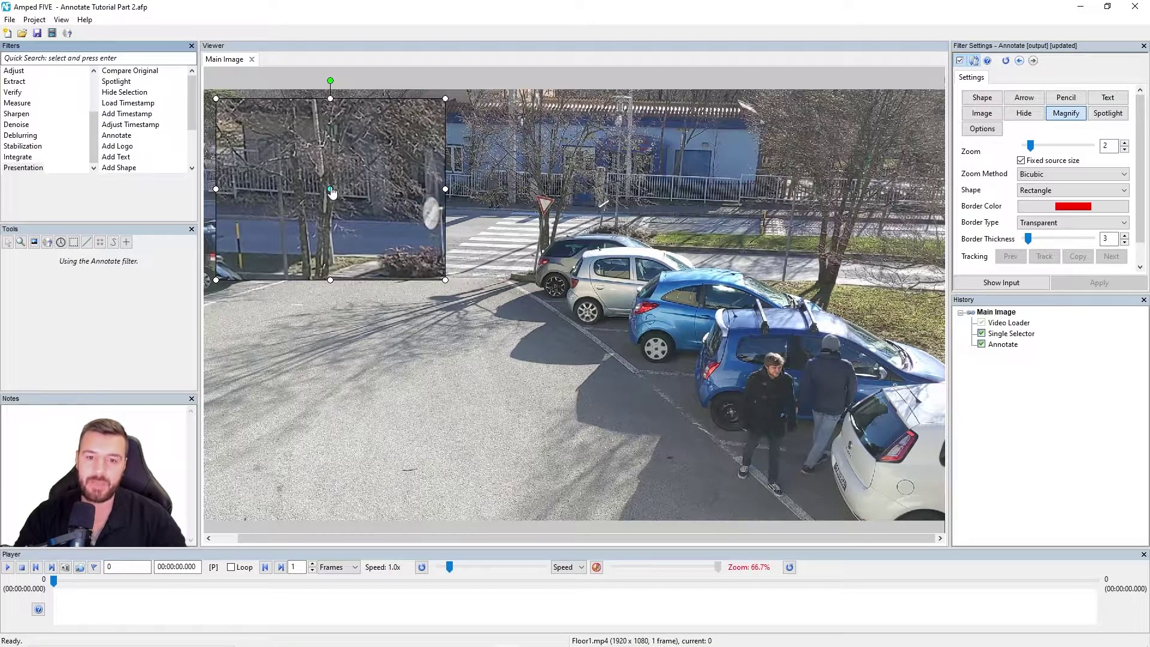
pyautogui.moveTo(330, 190)
pyautogui.mouseDown()
pyautogui.moveTo(319, 186)
pyautogui.moveTo(337, 189)
pyautogui.mouseUp()
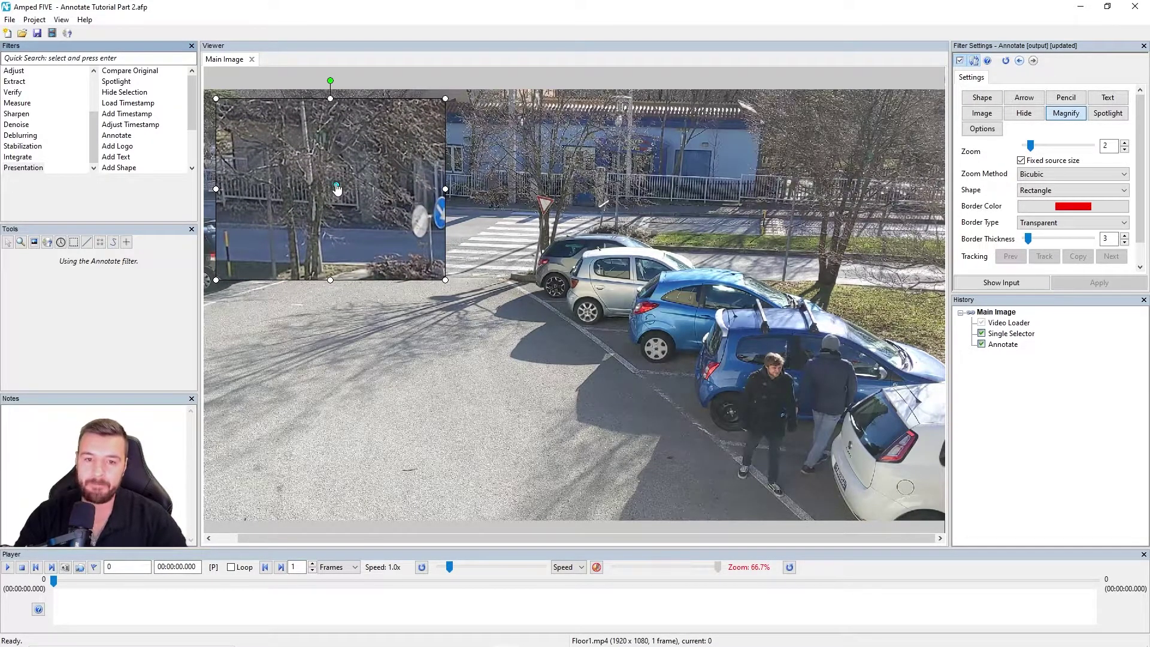
pyautogui.moveTo(337, 189); pyautogui.dragTo(777, 377)
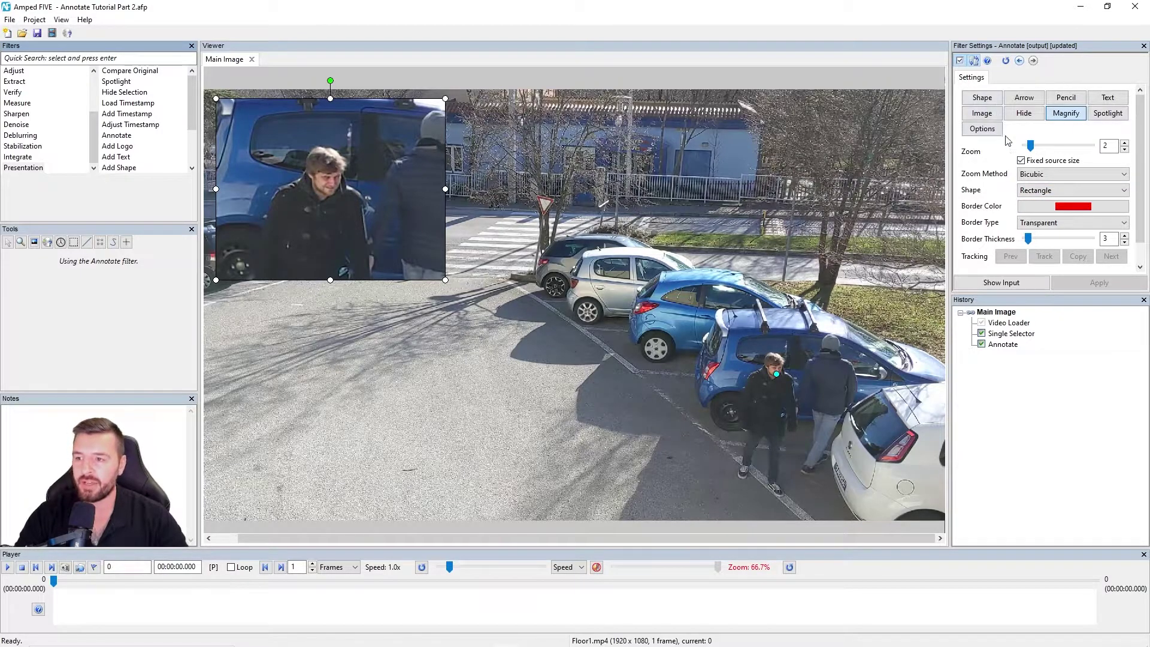
pyautogui.scroll(-1, 1142, 155)
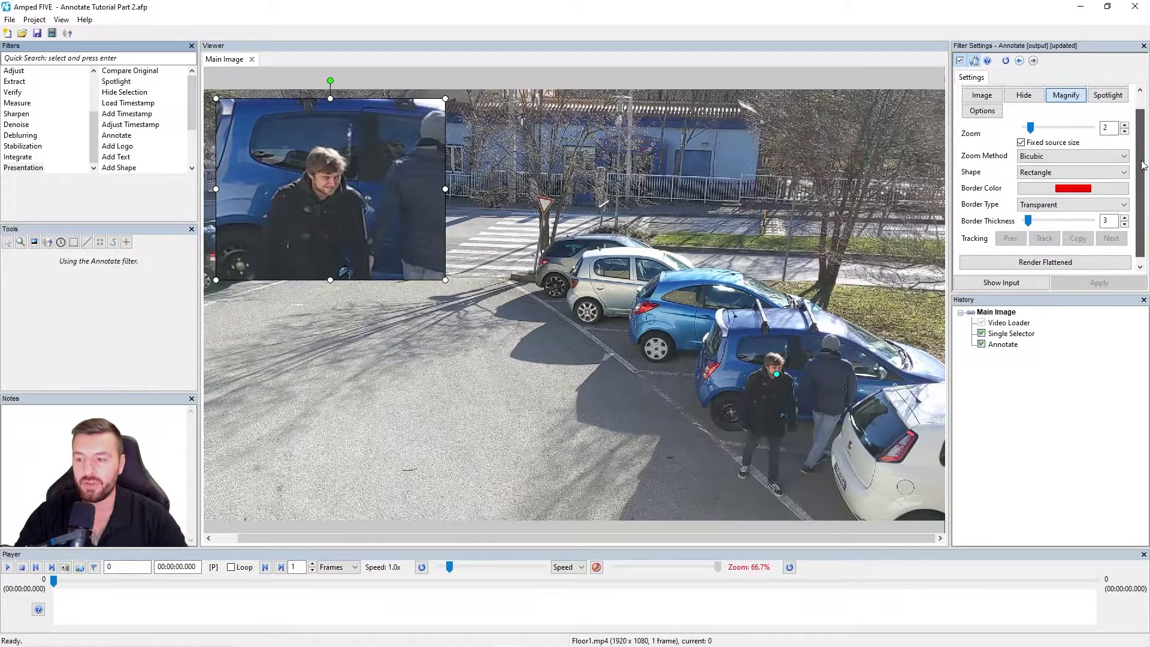
pyautogui.scroll(1, 1142, 162)
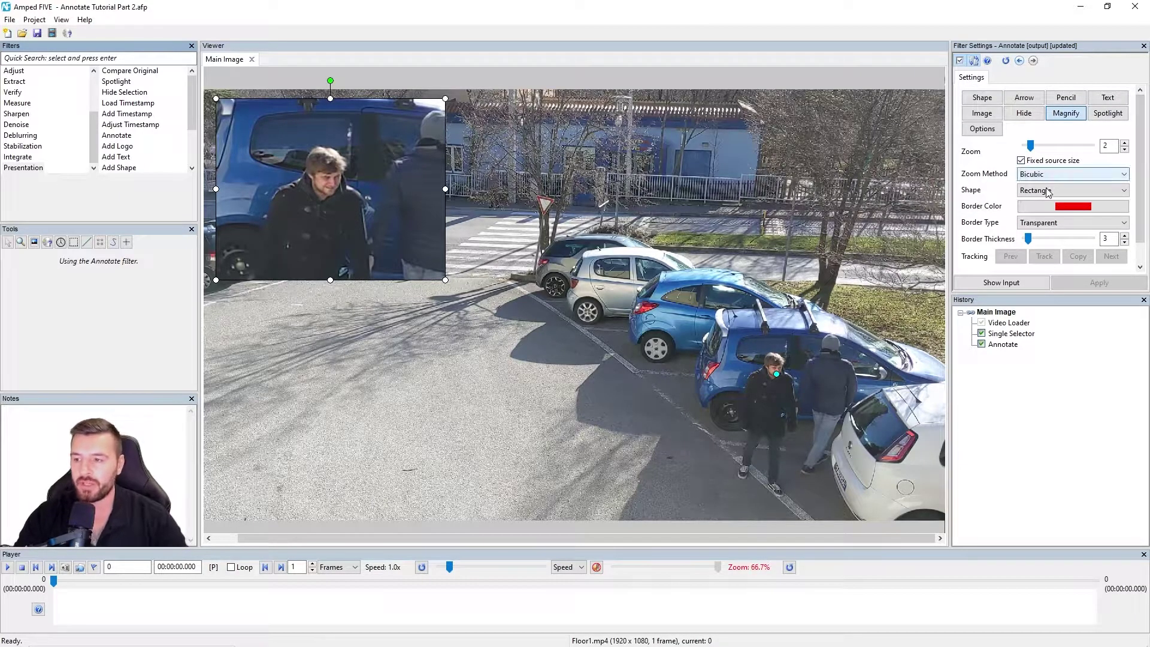
# Set the inset's Border Type to Shape only, with no connector lines.
pyautogui.click(1075, 223)
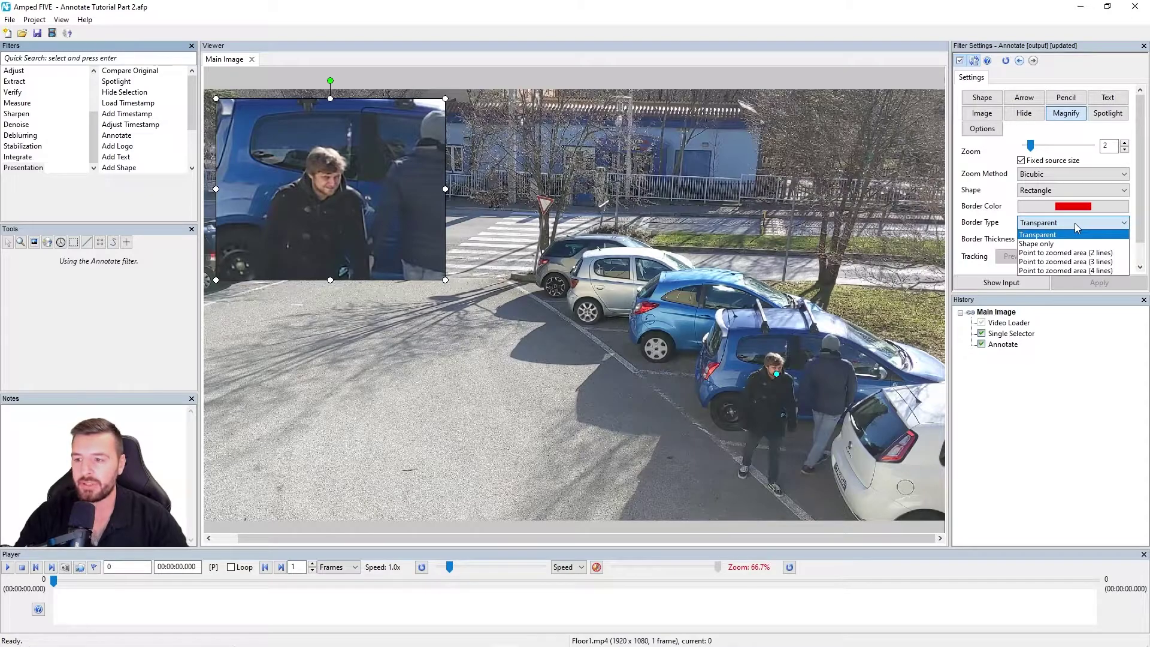
pyautogui.click(1075, 262)
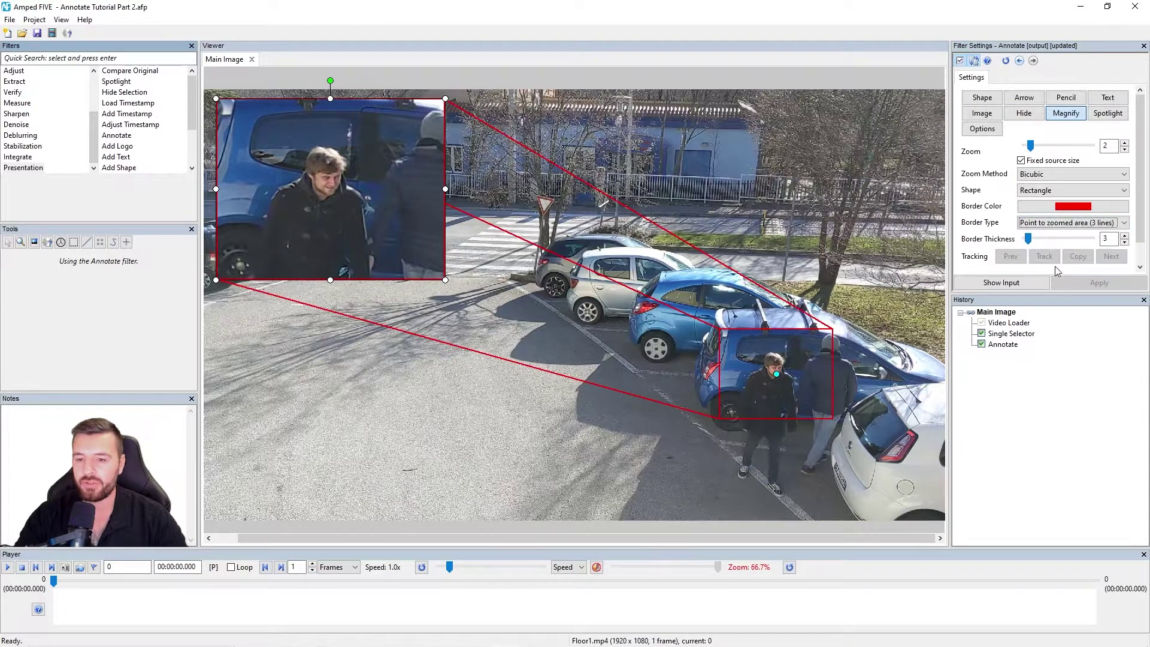
pyautogui.click(1089, 226)
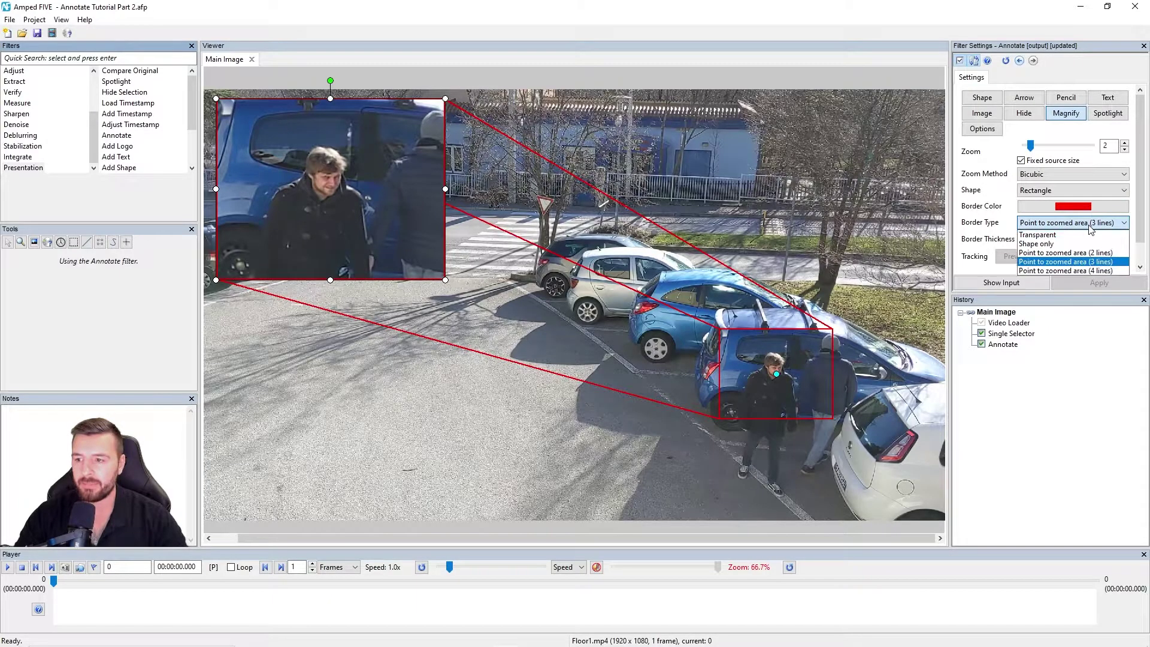
pyautogui.click(1047, 244)
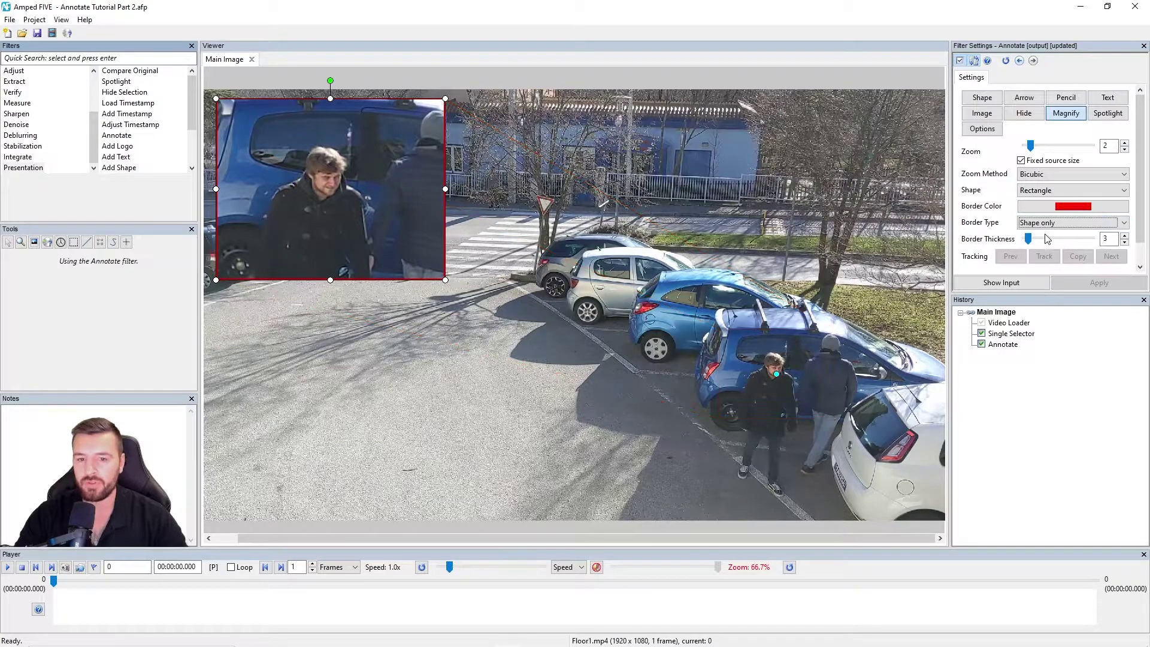
# Make the inset border orange and raise its thickness by one.
pyautogui.click(1073, 206)
pyautogui.click(33, 104)
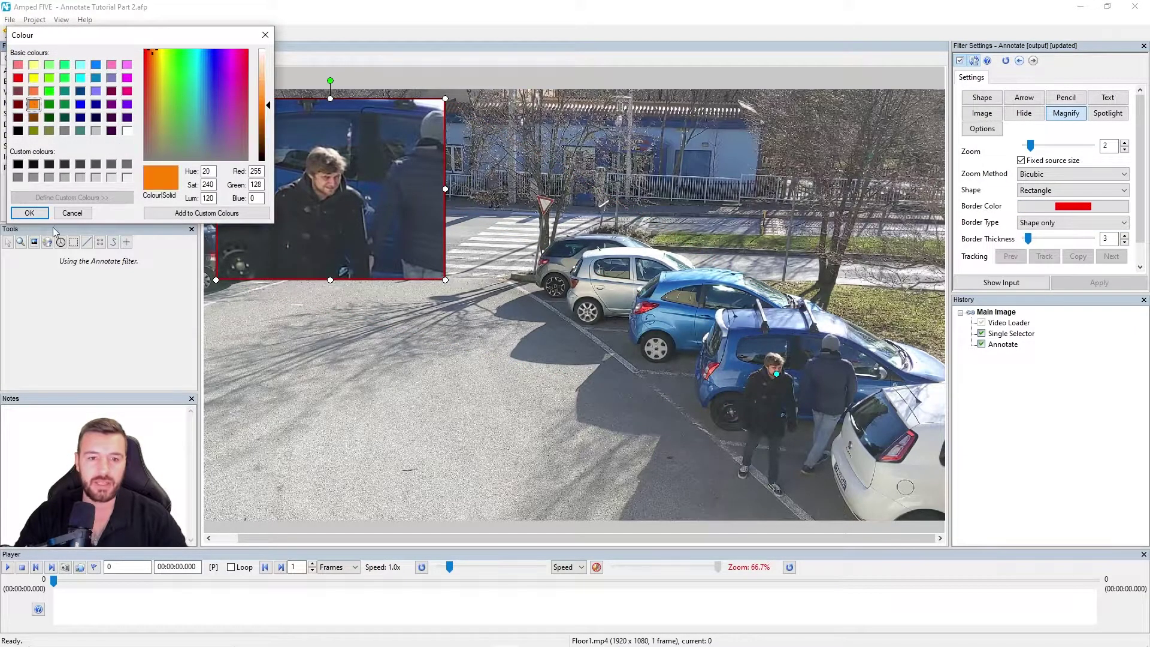
pyautogui.click(29, 213)
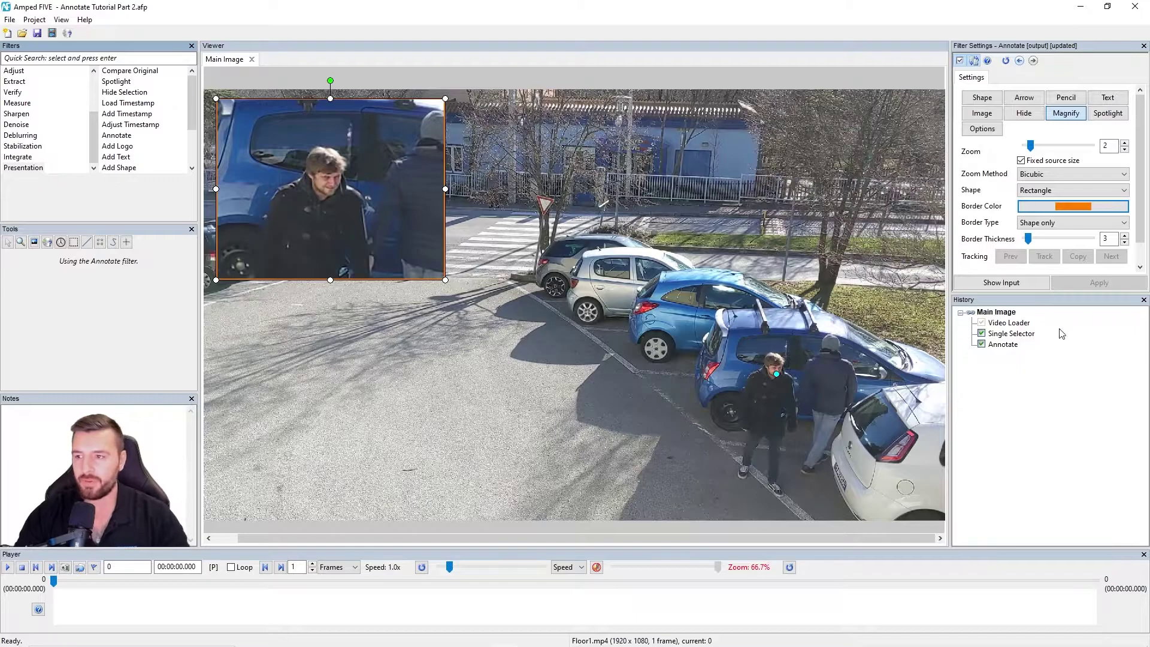
pyautogui.click(1124, 239)
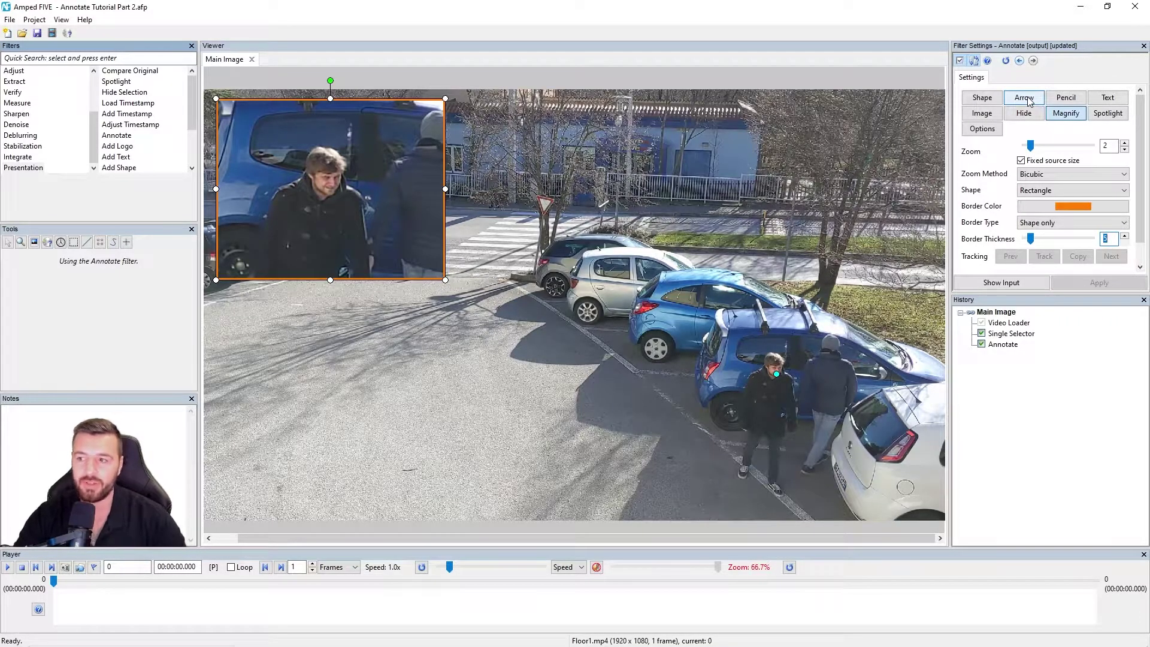
# Select the Arrow tool and set its colour to orange.
pyautogui.click(1025, 98)
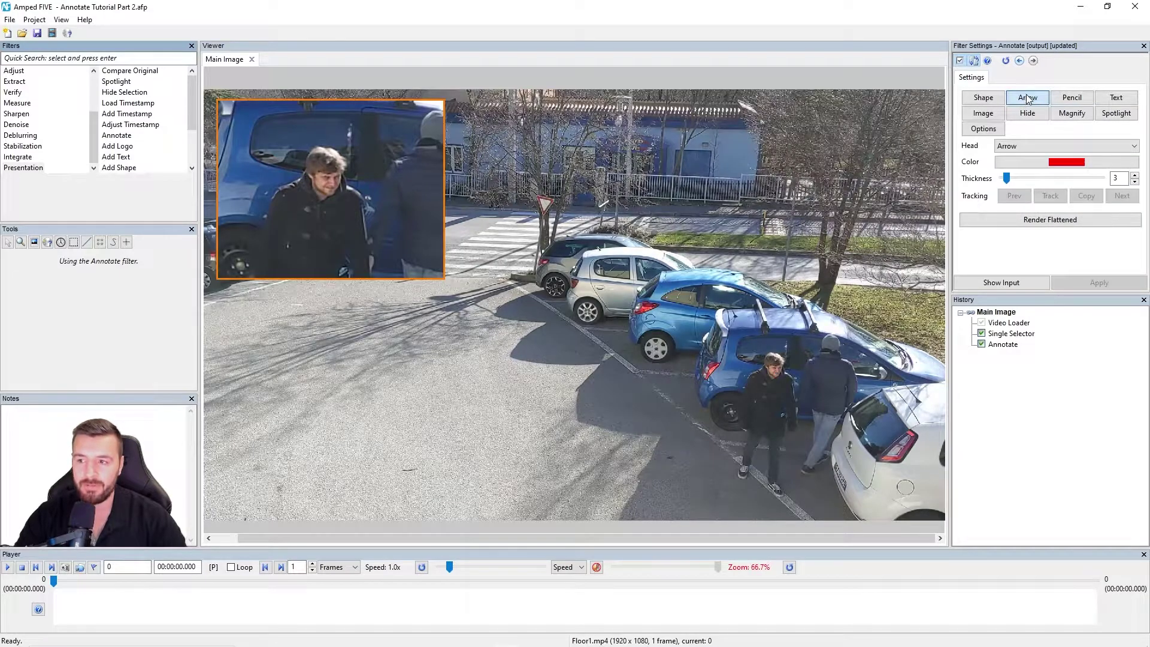
pyautogui.click(1066, 162)
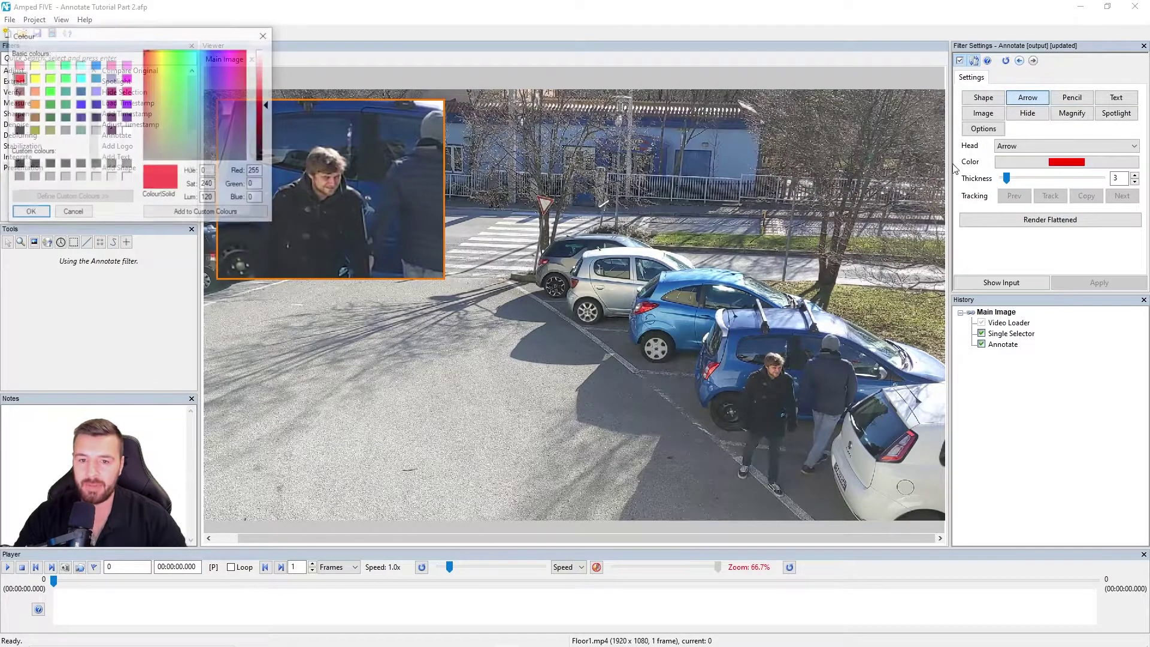
pyautogui.click(33, 104)
pyautogui.click(29, 213)
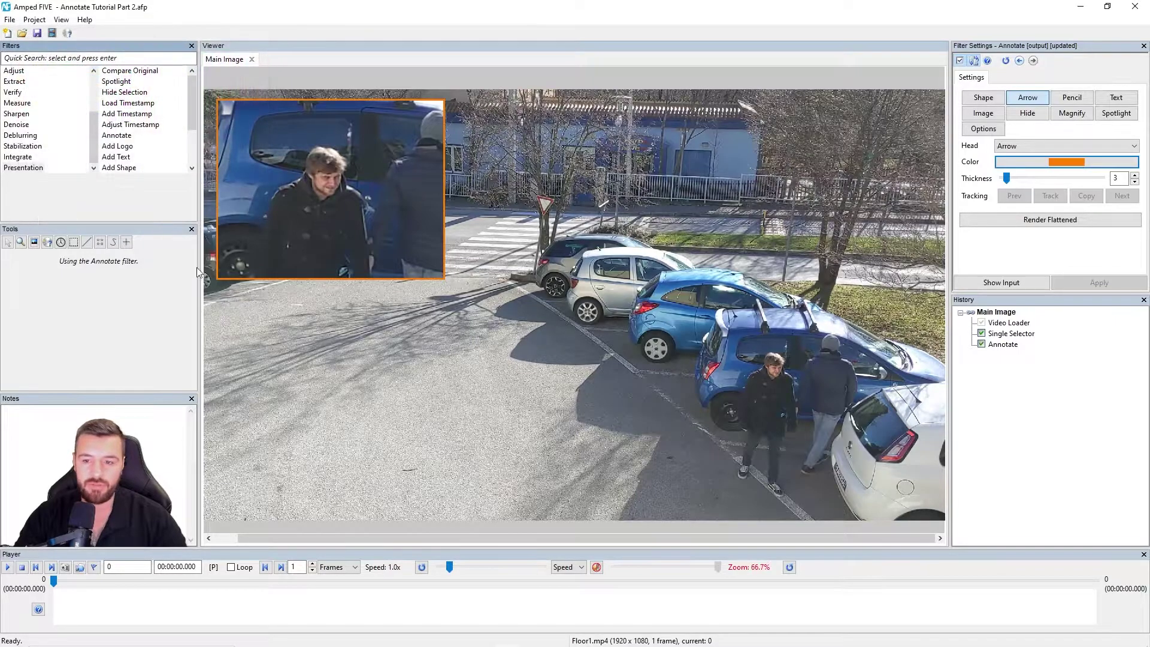
# Draw an orange arrow, thickness 8, pointing down at the man beside the blue car.
pyautogui.moveTo(771, 323); pyautogui.dragTo(770, 340)
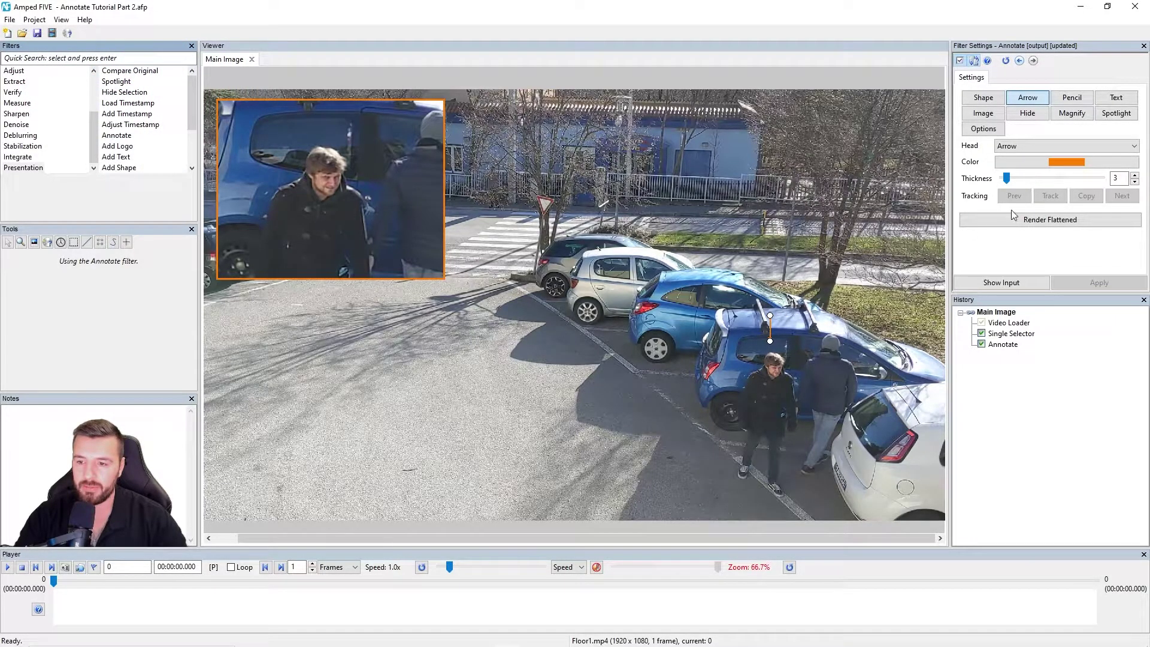
pyautogui.click(1134, 175)
pyautogui.click(1134, 176)
pyautogui.click(1134, 176)
pyautogui.click(1133, 175)
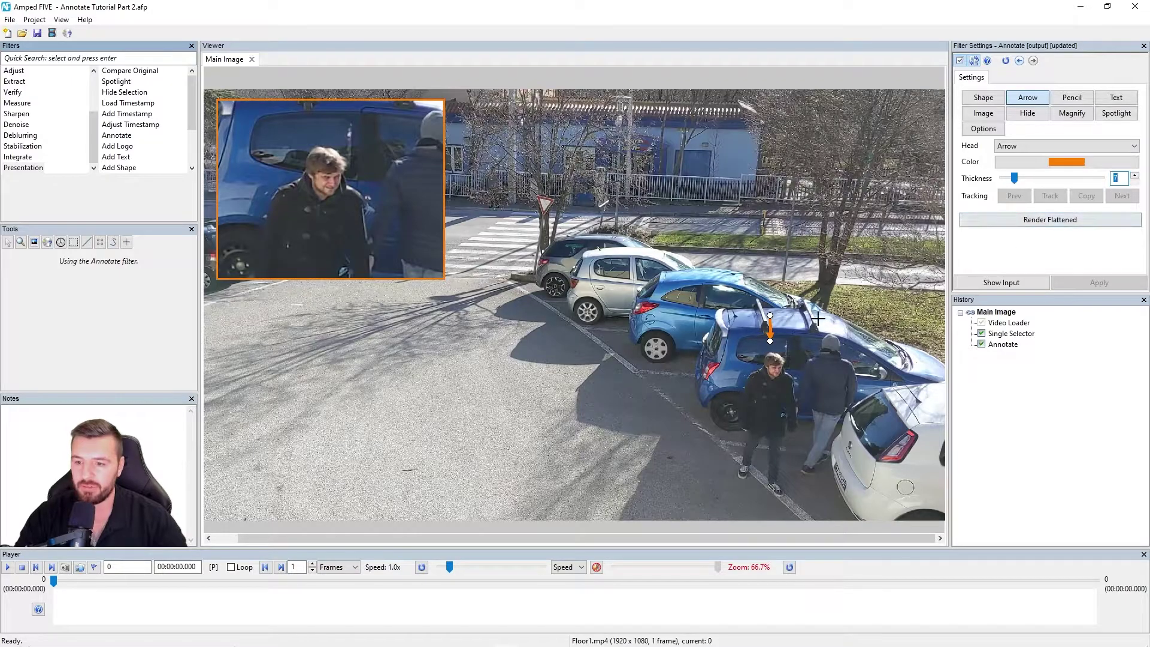
pyautogui.click(1133, 176)
pyautogui.moveTo(770, 330); pyautogui.dragTo(775, 329)
pyautogui.click(776, 312)
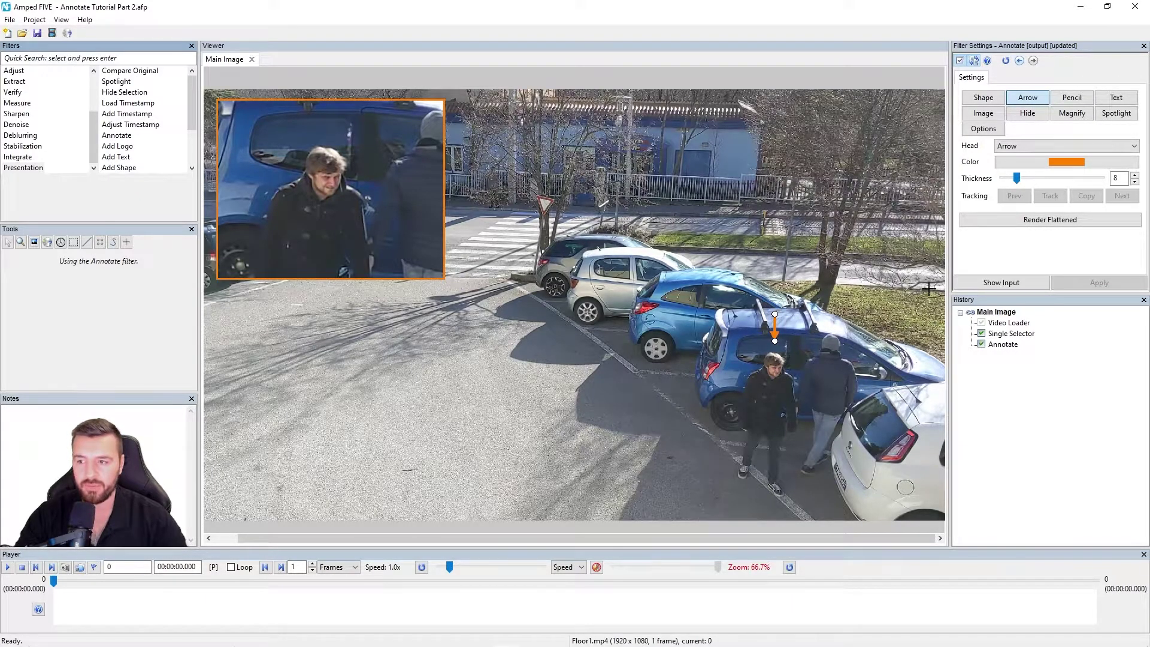
pyautogui.click(861, 327)
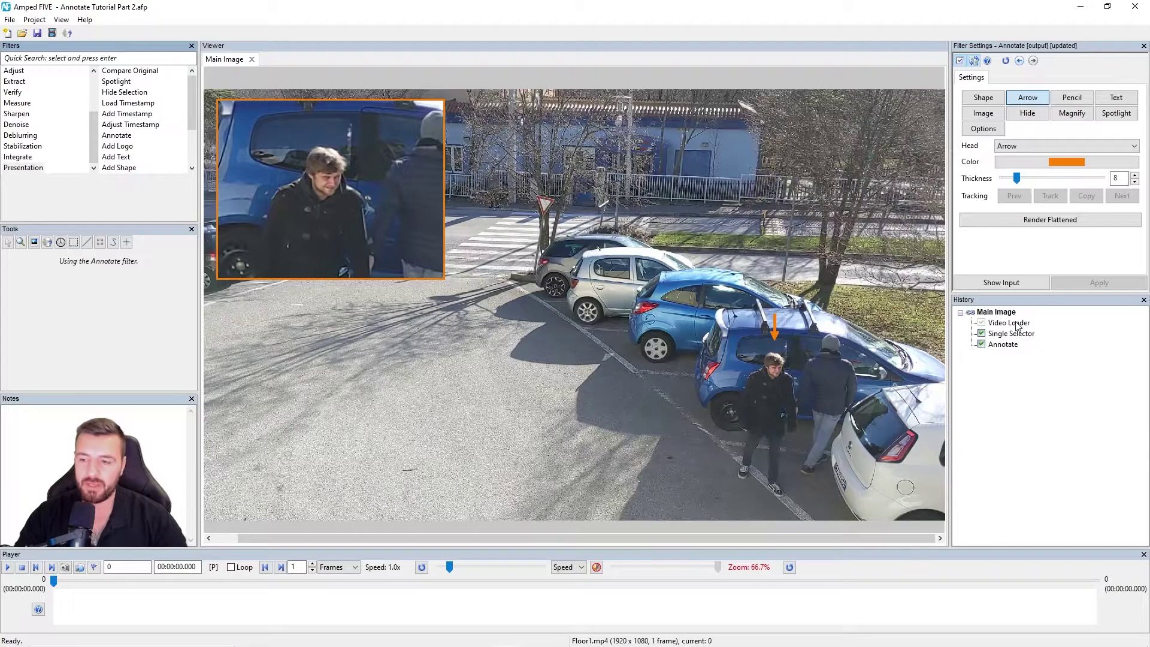
# Clone the Floor1.mp4 Video Loader into a new chain and move it to frame 364.
pyautogui.moveTo(1012, 327)
pyautogui.mouseDown()
pyautogui.moveTo(1045, 328)
pyautogui.moveTo(1006, 437)
pyautogui.moveTo(1006, 413)
pyautogui.mouseUp()
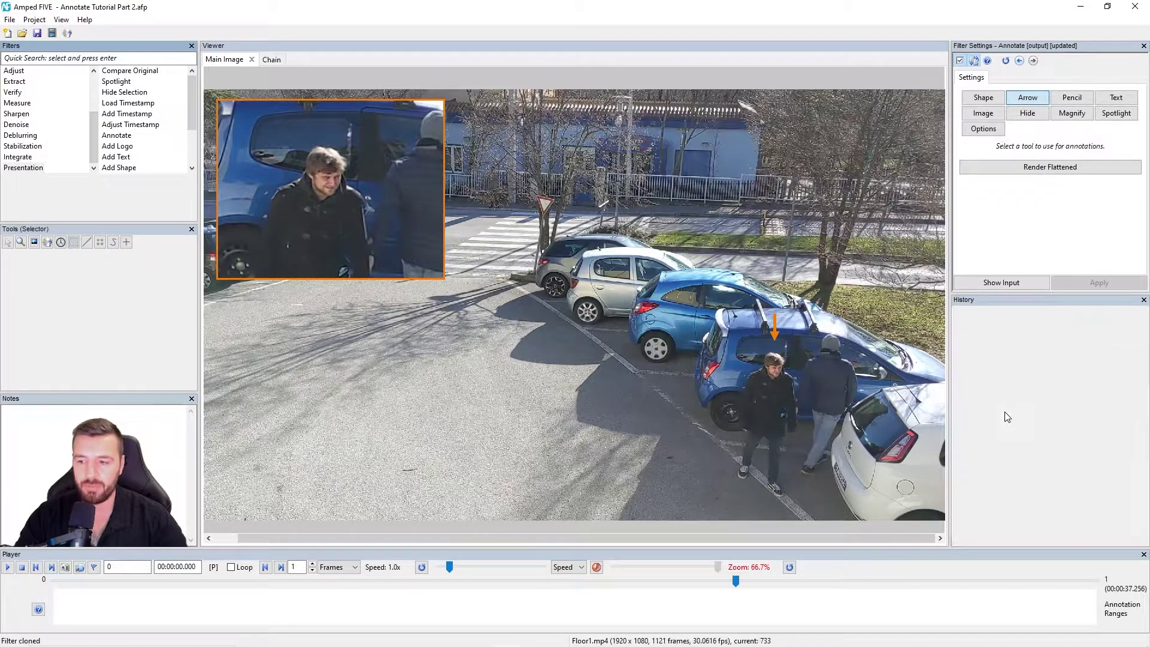
pyautogui.click(1009, 365)
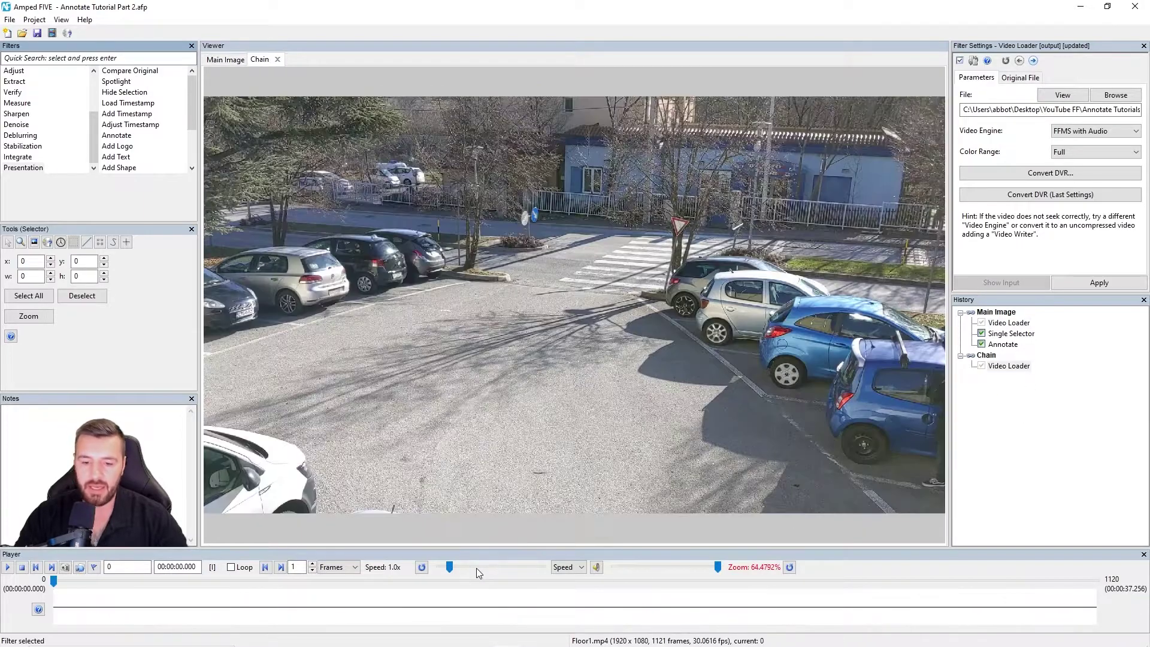
pyautogui.moveTo(326, 581); pyautogui.dragTo(393, 590)
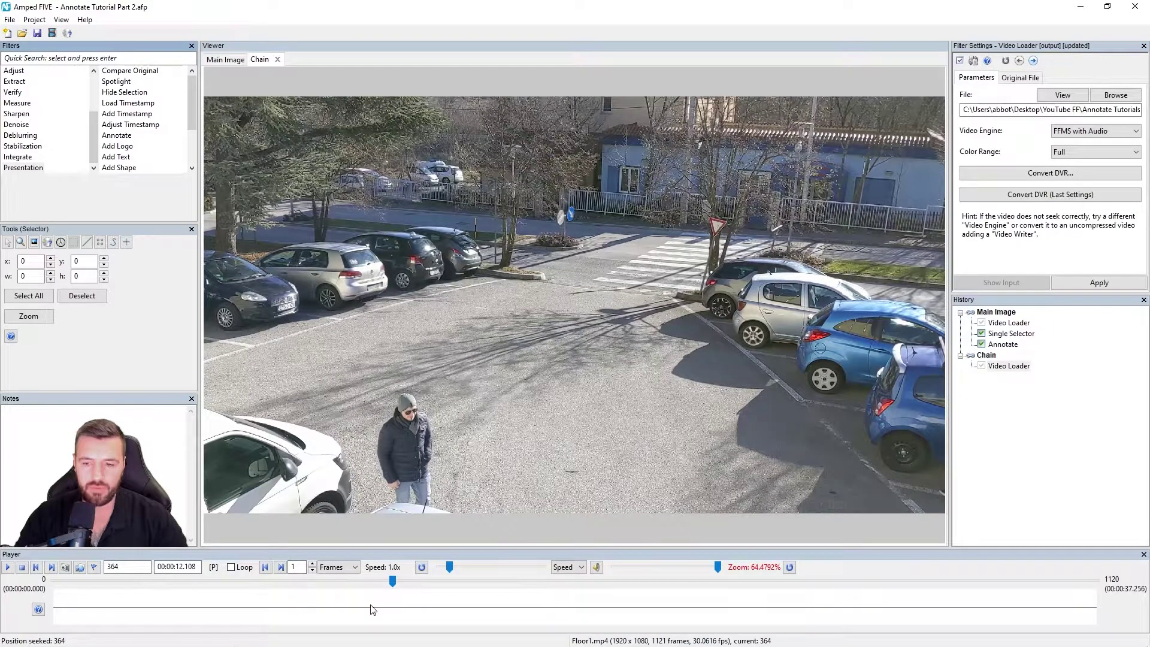
# Add a Presentation > Annotate filter to the second chain.
pyautogui.click(43, 168)
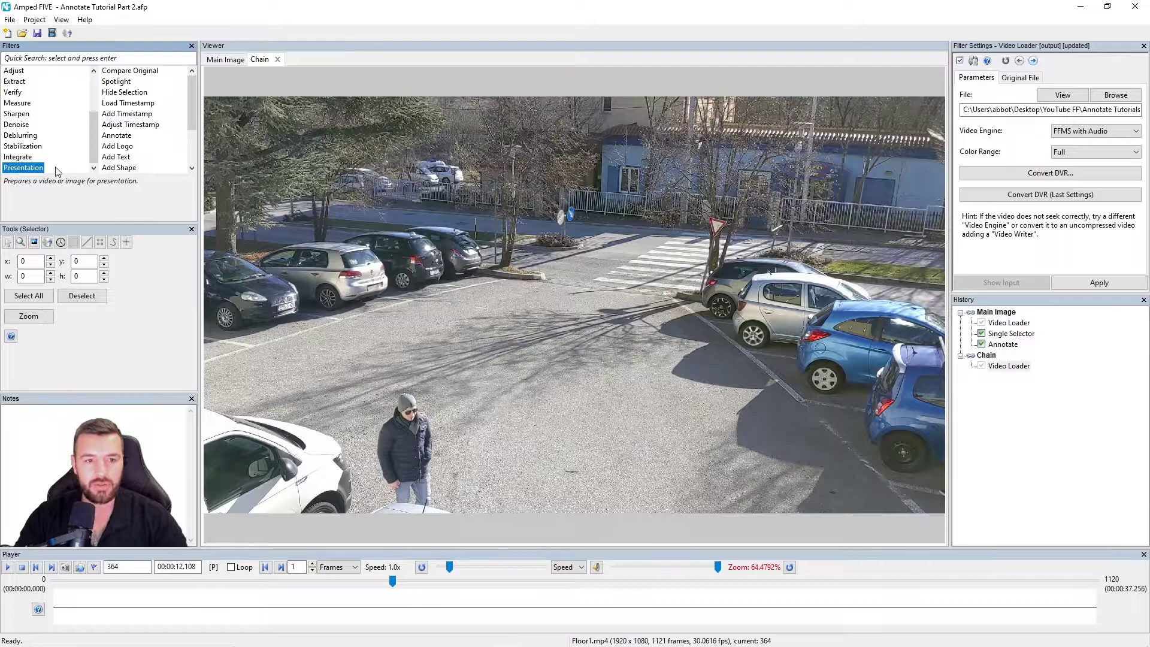
pyautogui.click(117, 81)
pyautogui.scroll(-2, 132, 119)
pyautogui.click(122, 156)
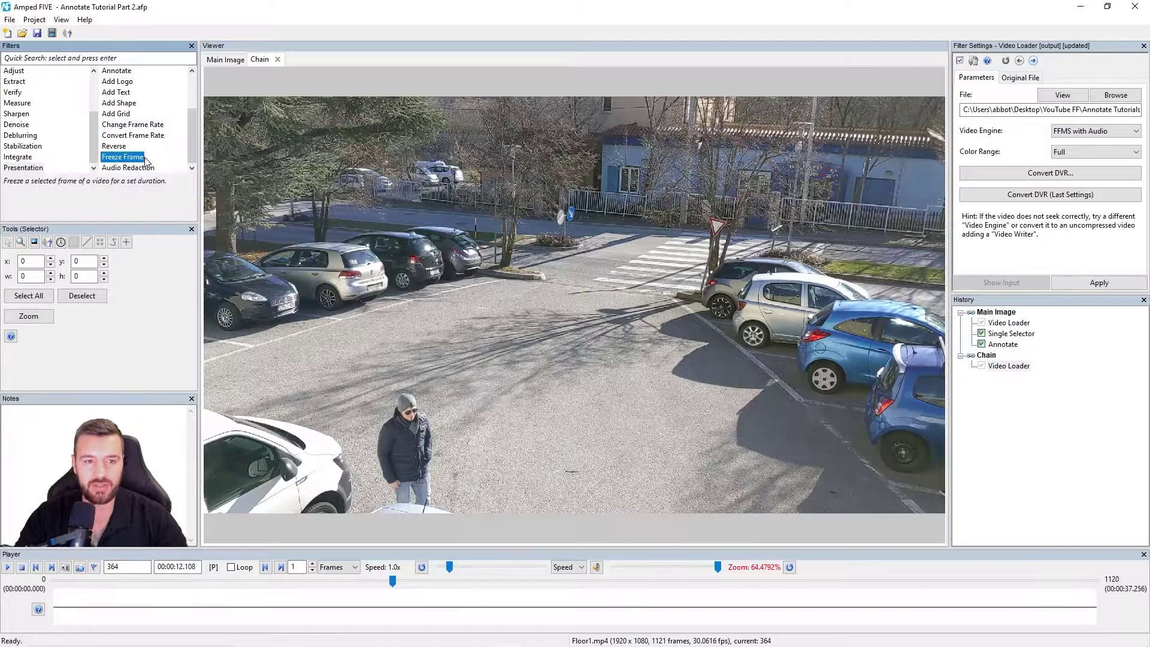
pyautogui.doubleClick(117, 71)
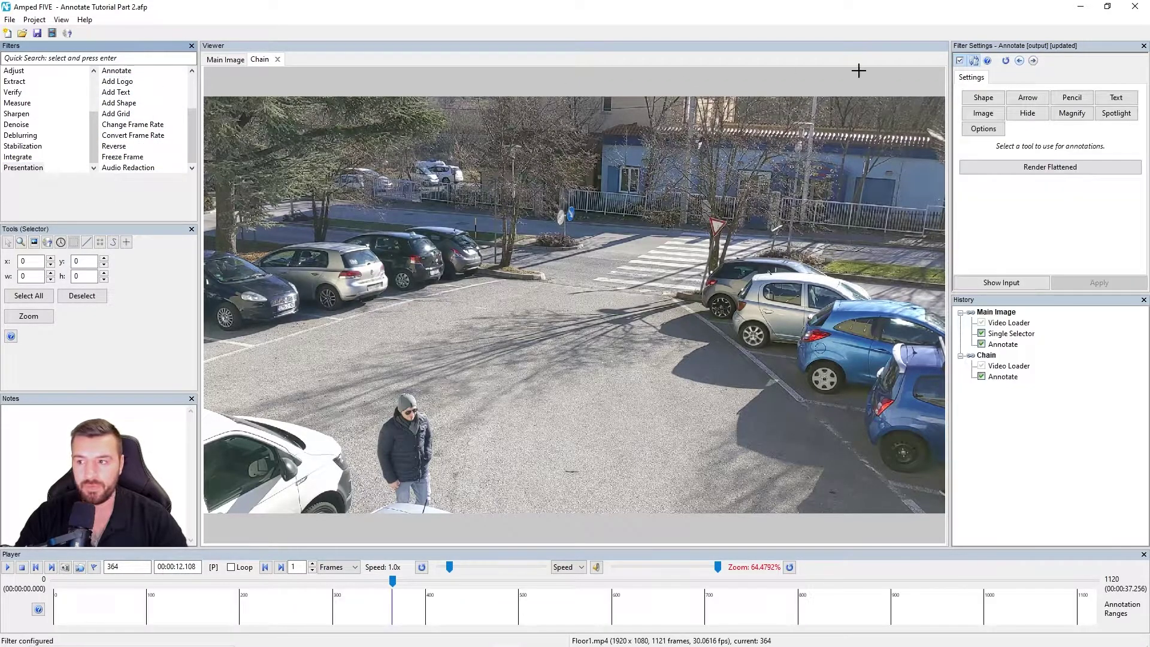
# Draw a 2x Magnify inset of the man in the grey beanie at the top right.
pyautogui.click(1071, 113)
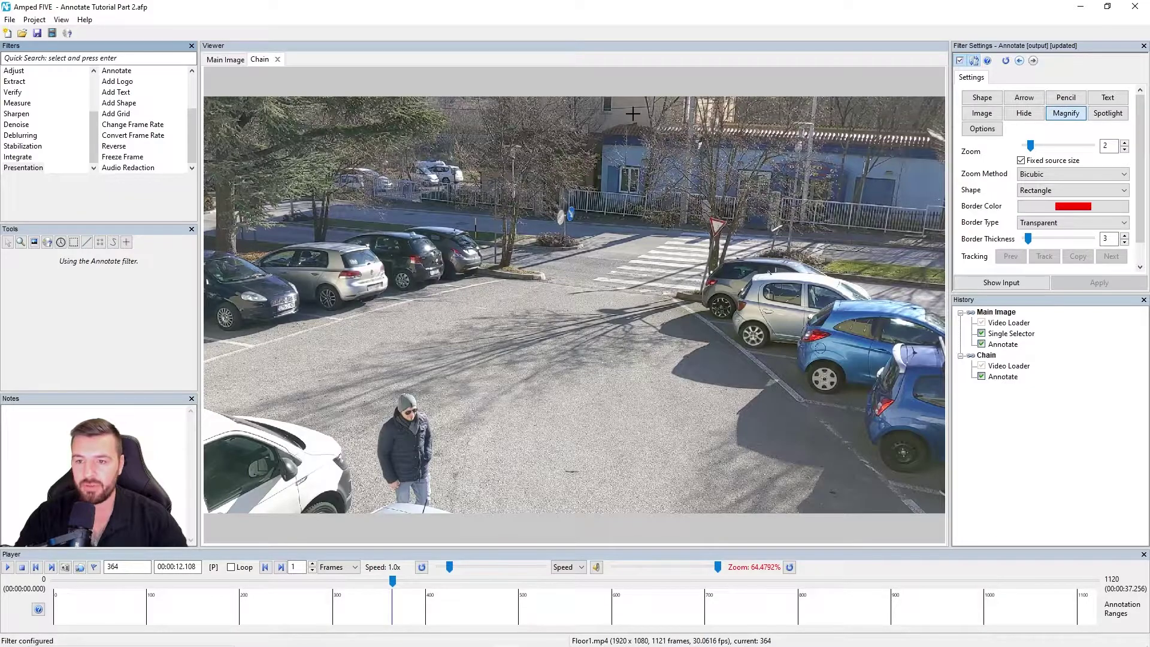
pyautogui.moveTo(633, 113); pyautogui.dragTo(890, 316)
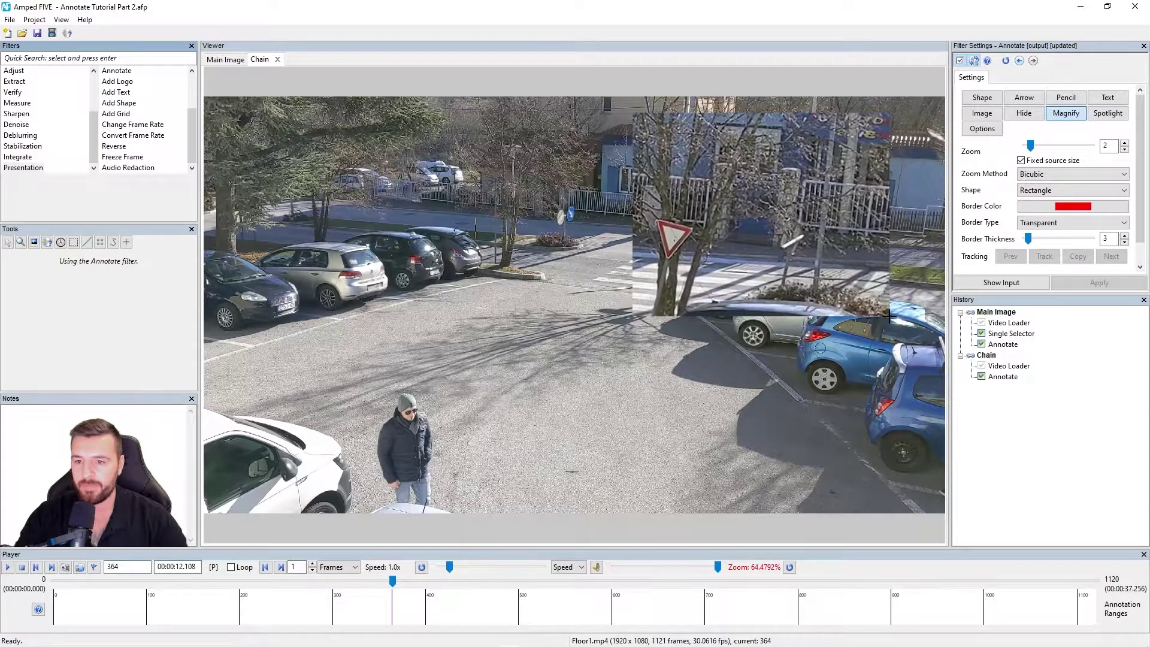
pyautogui.moveTo(763, 222); pyautogui.dragTo(411, 433)
# Give the inset a green, shape-only border at thickness 5, recentred on the man.
pyautogui.click(1071, 210)
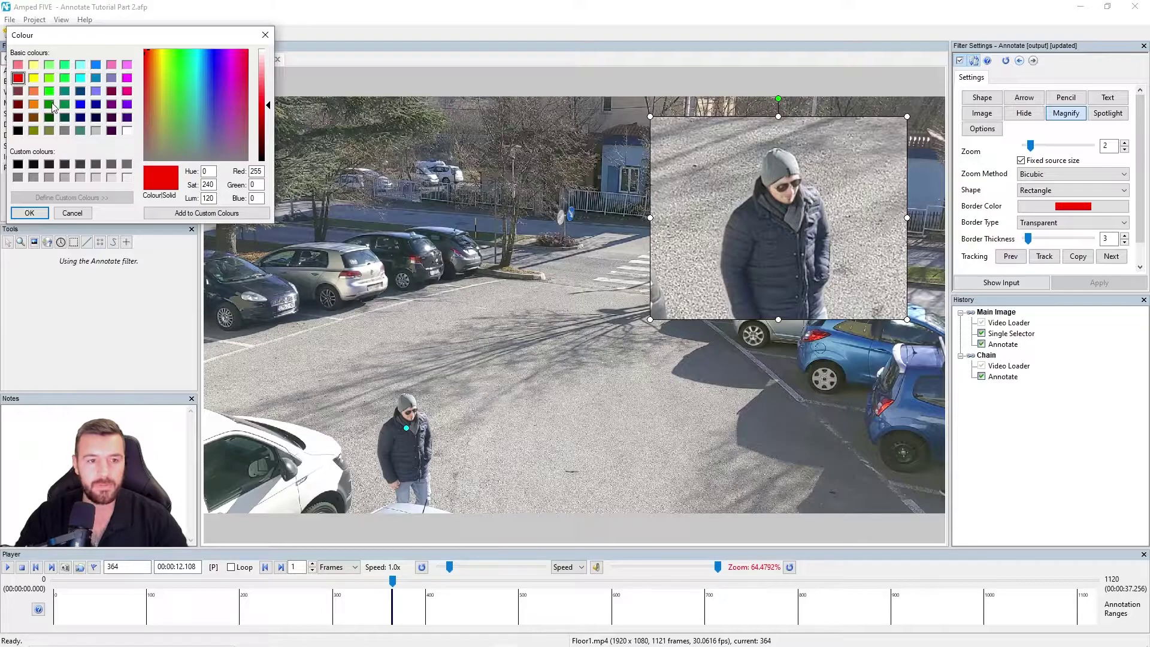
pyautogui.click(50, 104)
pyautogui.click(29, 213)
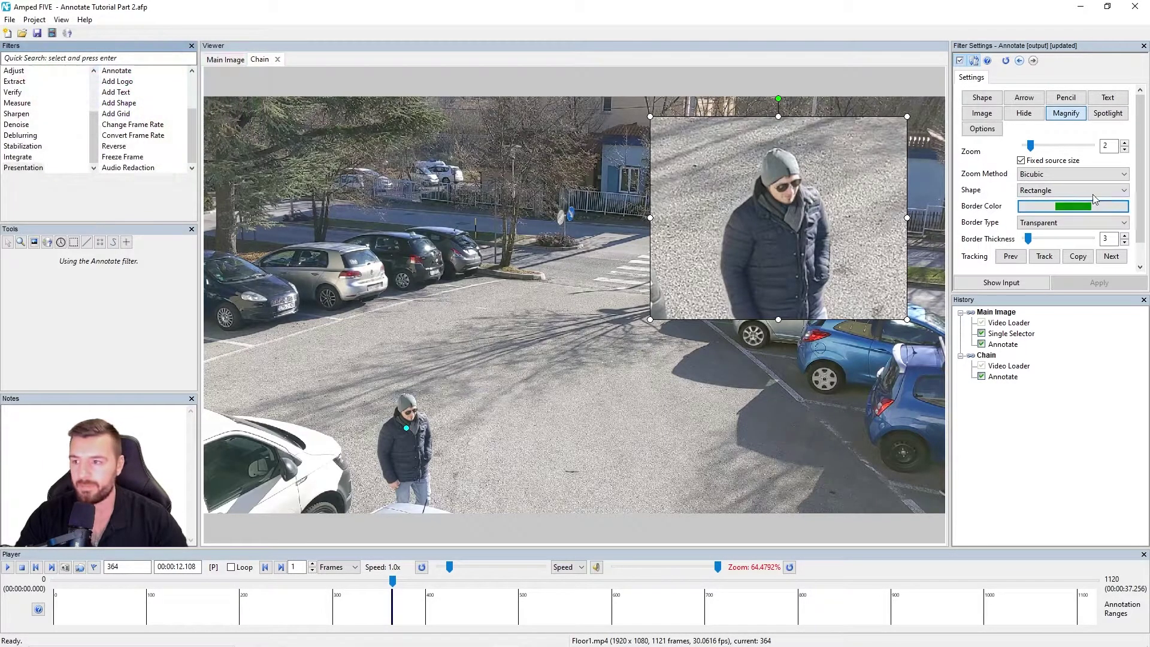
pyautogui.click(1042, 223)
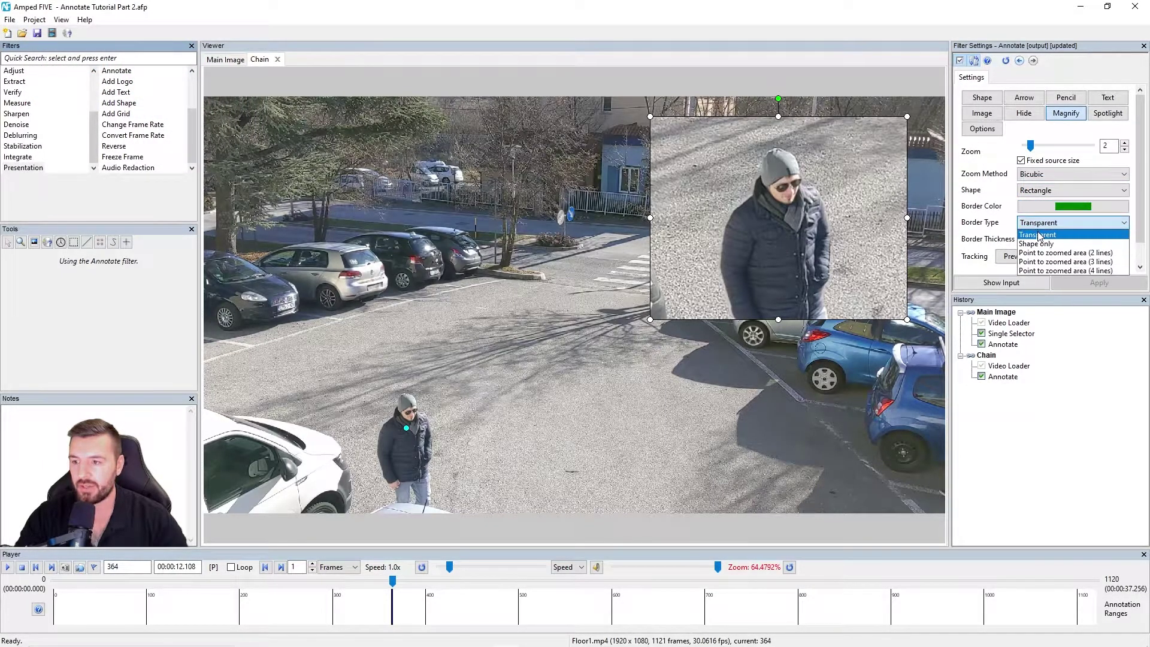
pyautogui.click(1039, 245)
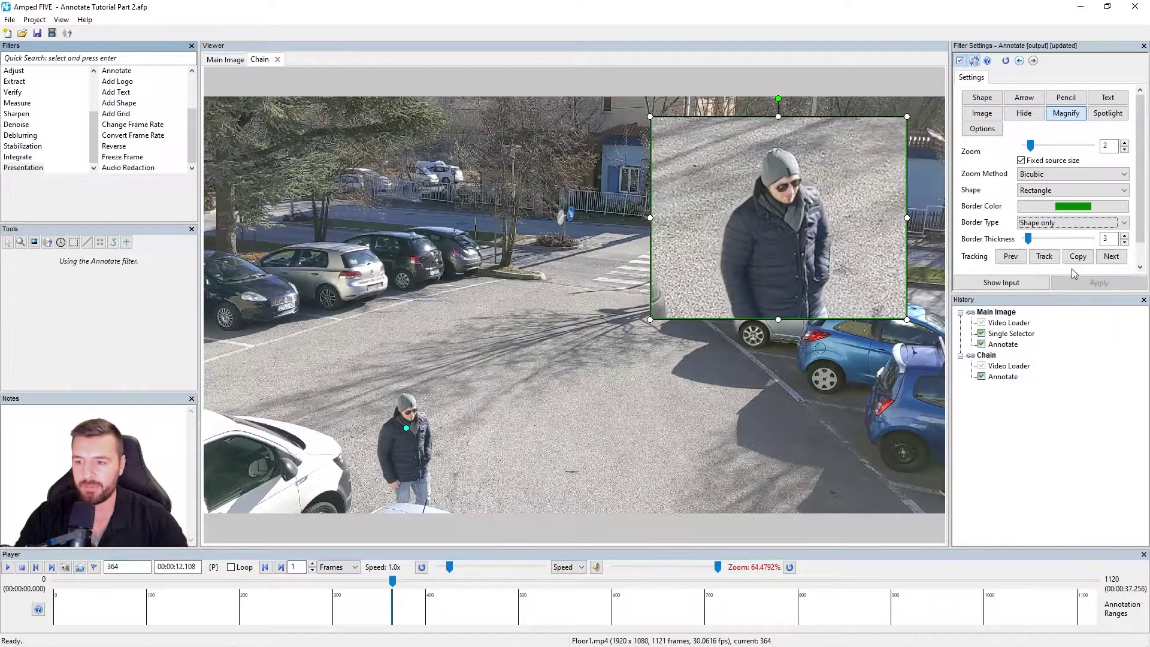
pyautogui.click(1123, 236)
pyautogui.click(1123, 236)
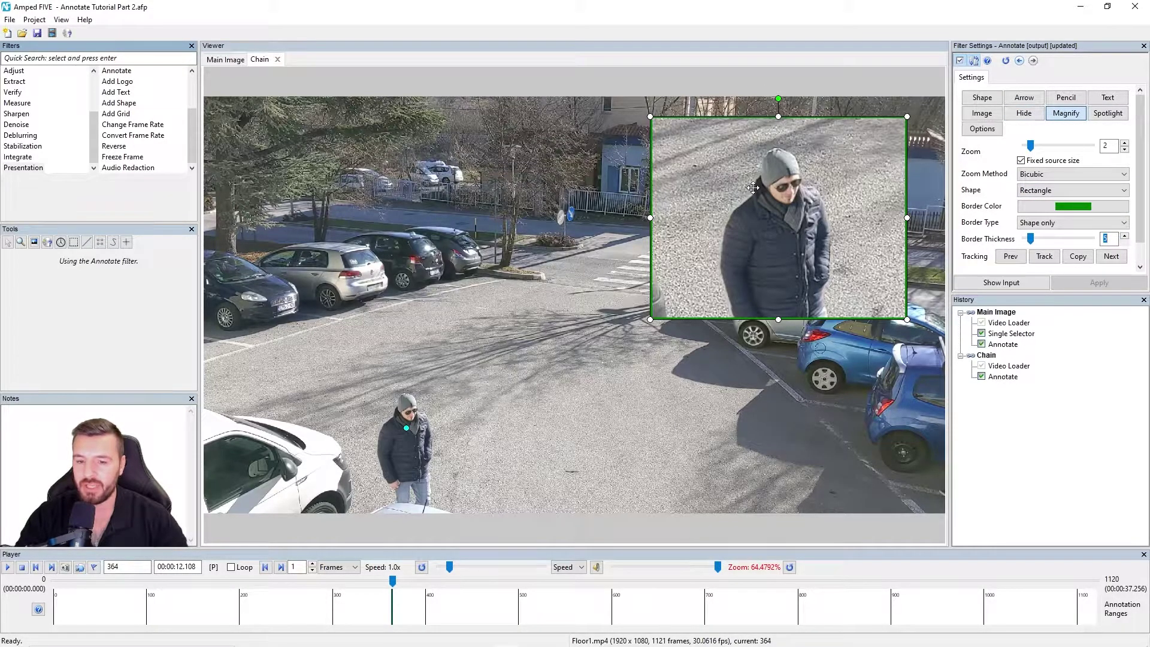
pyautogui.moveTo(409, 436); pyautogui.dragTo(411, 436)
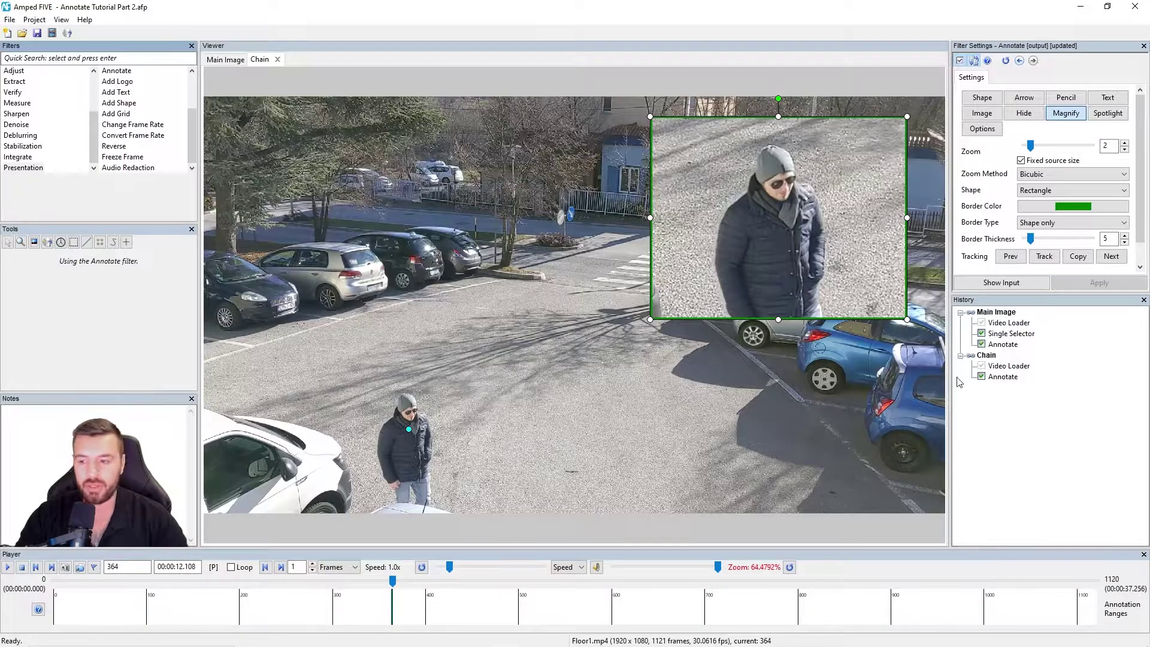
# Crop the second chain to the green-bordered beanie close-up, 666 × 527 pixels.
pyautogui.click(18, 113)
pyautogui.scroll(3, 24, 113)
pyautogui.click(10, 124)
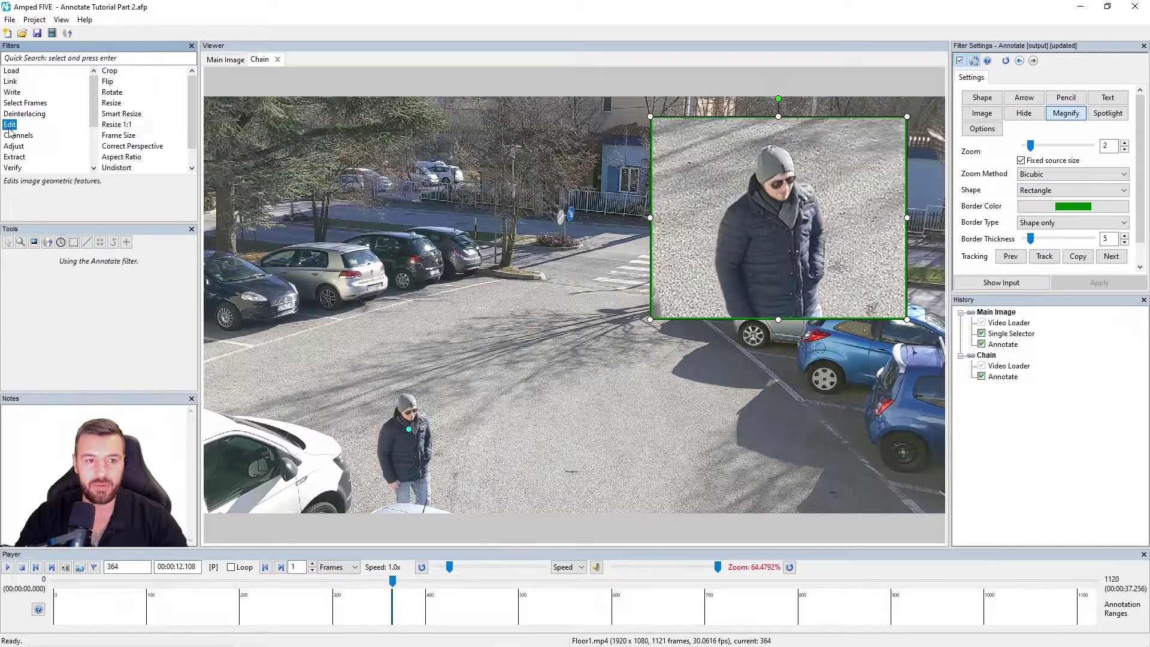
pyautogui.doubleClick(110, 70)
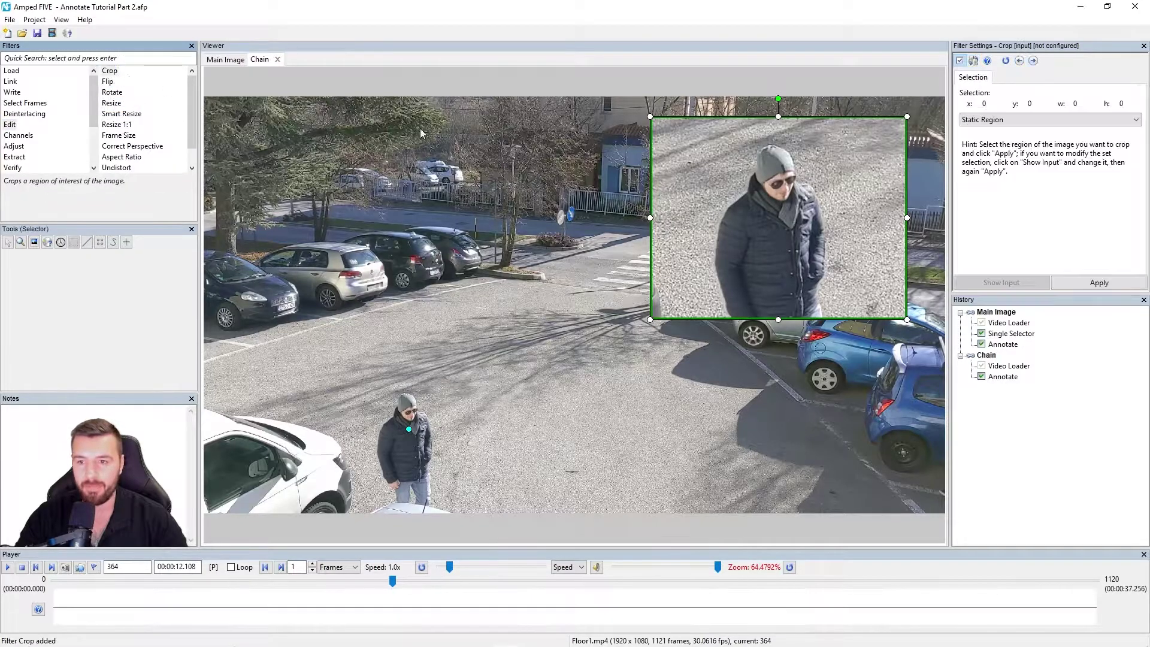
pyautogui.moveTo(649, 114); pyautogui.dragTo(906, 319)
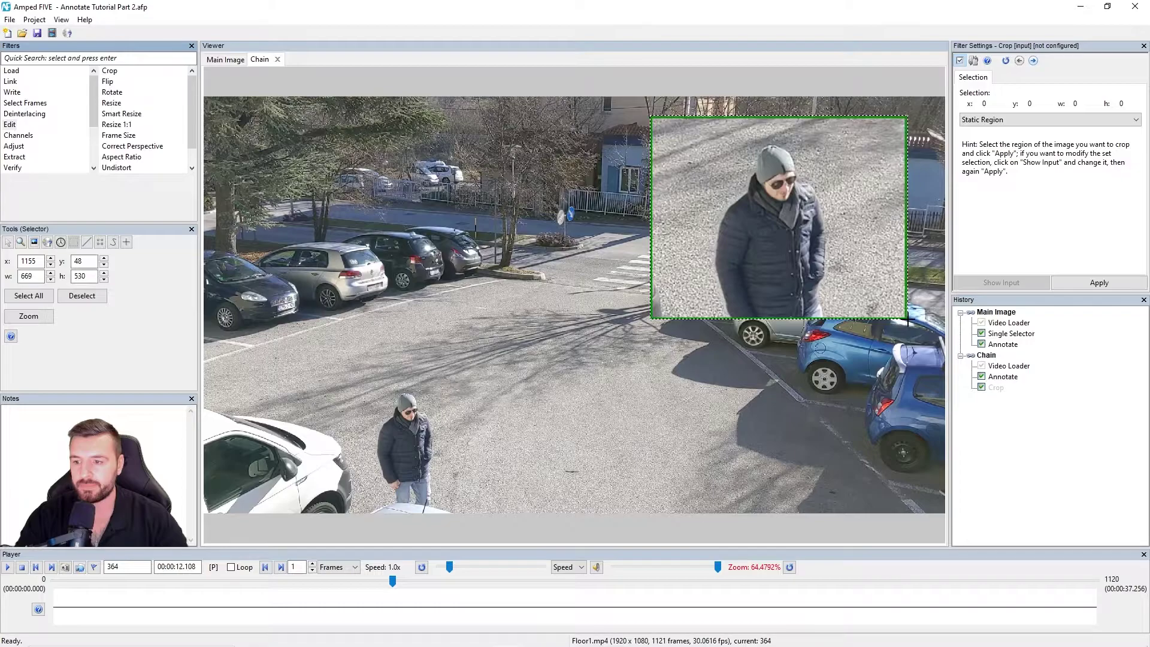
pyautogui.click(1106, 287)
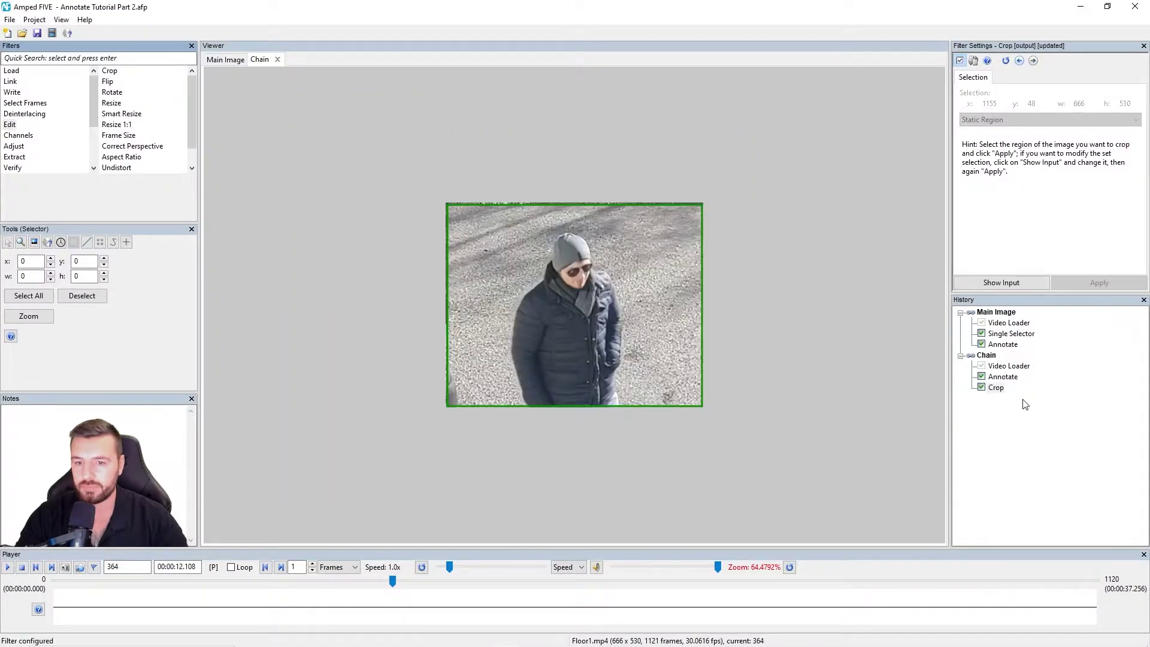
pyautogui.click(1003, 282)
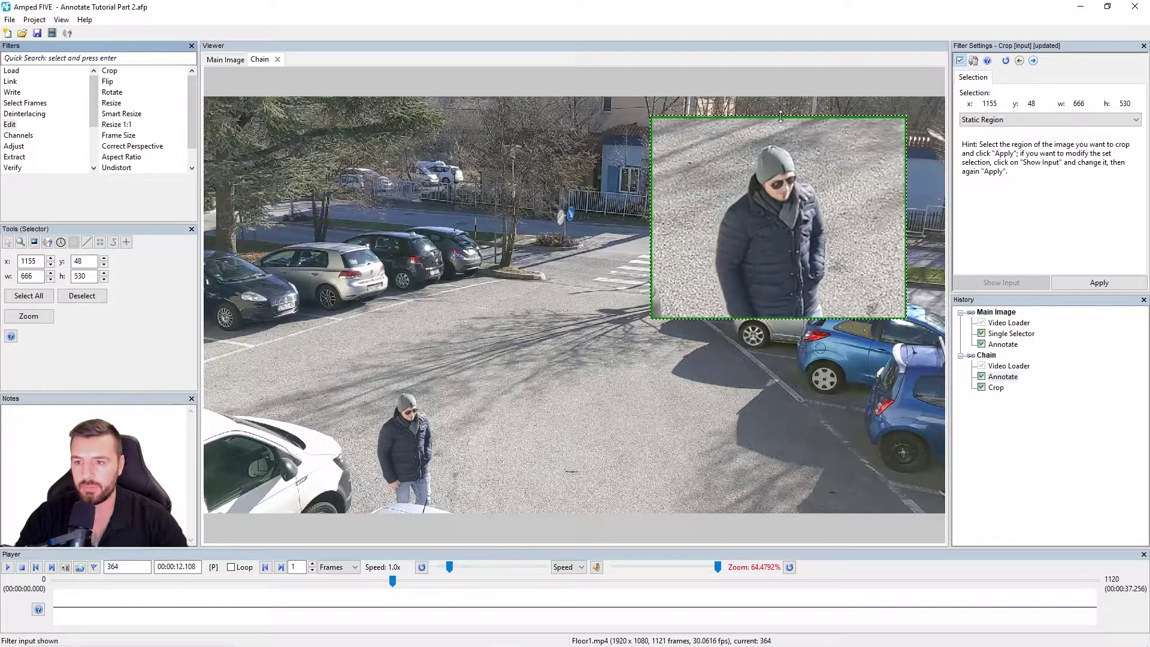
pyautogui.moveTo(780, 116); pyautogui.dragTo(781, 115)
pyautogui.click(1099, 282)
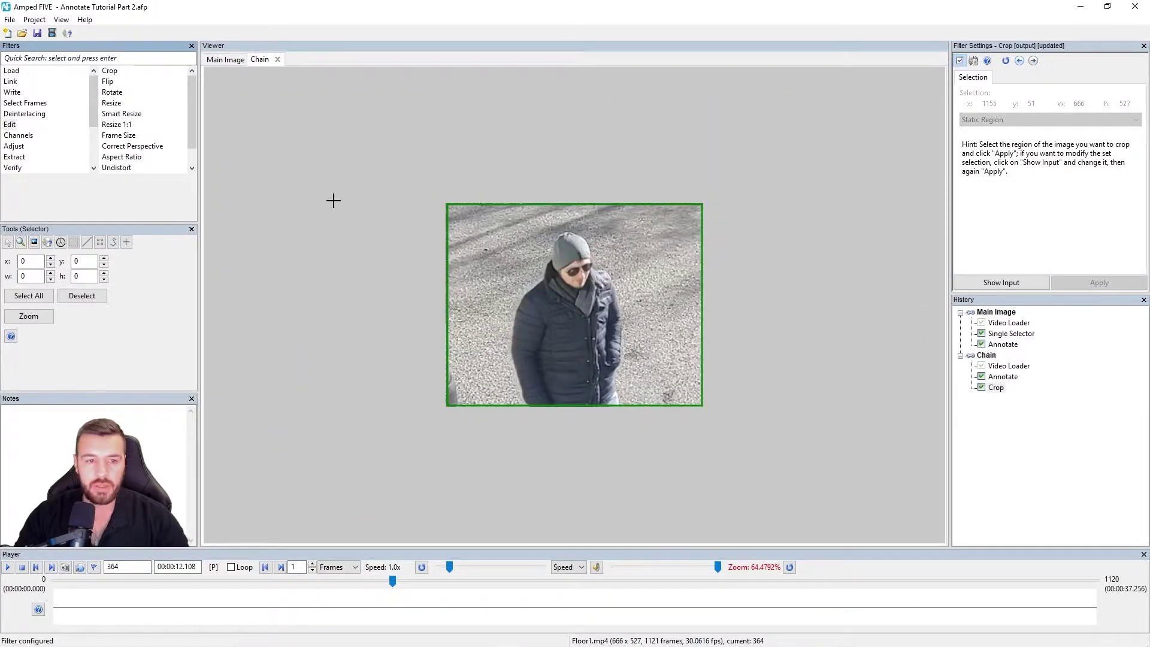
# Add an Image Writer to the second chain with Quality 100.
pyautogui.moveTo(15, 92)
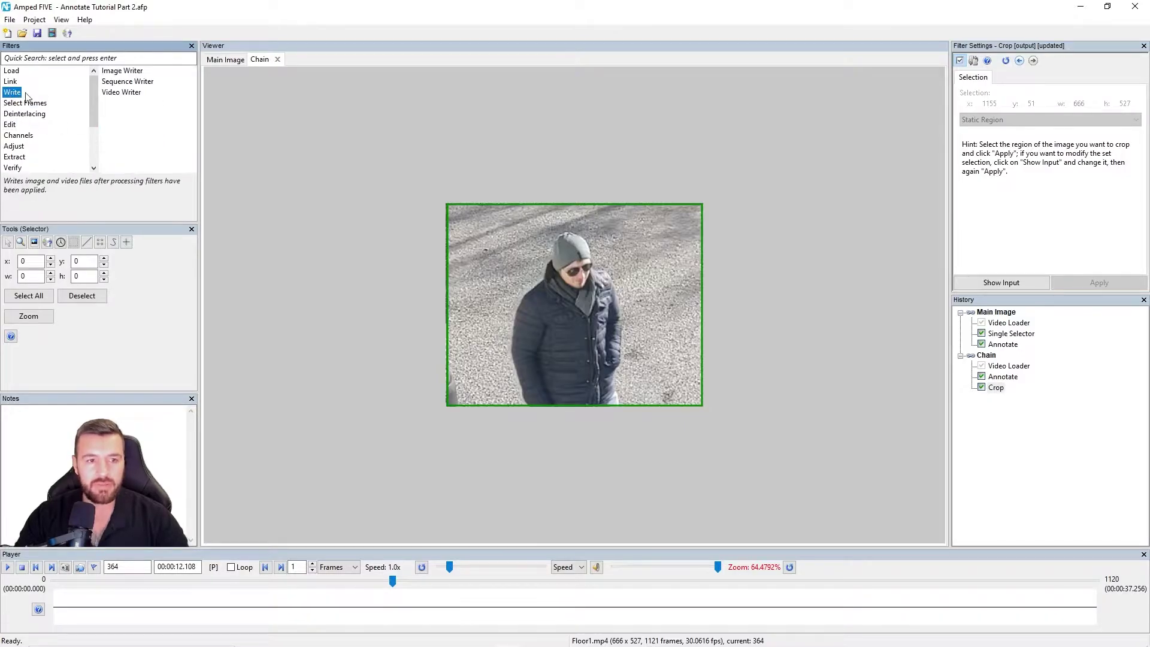
pyautogui.doubleClick(137, 71)
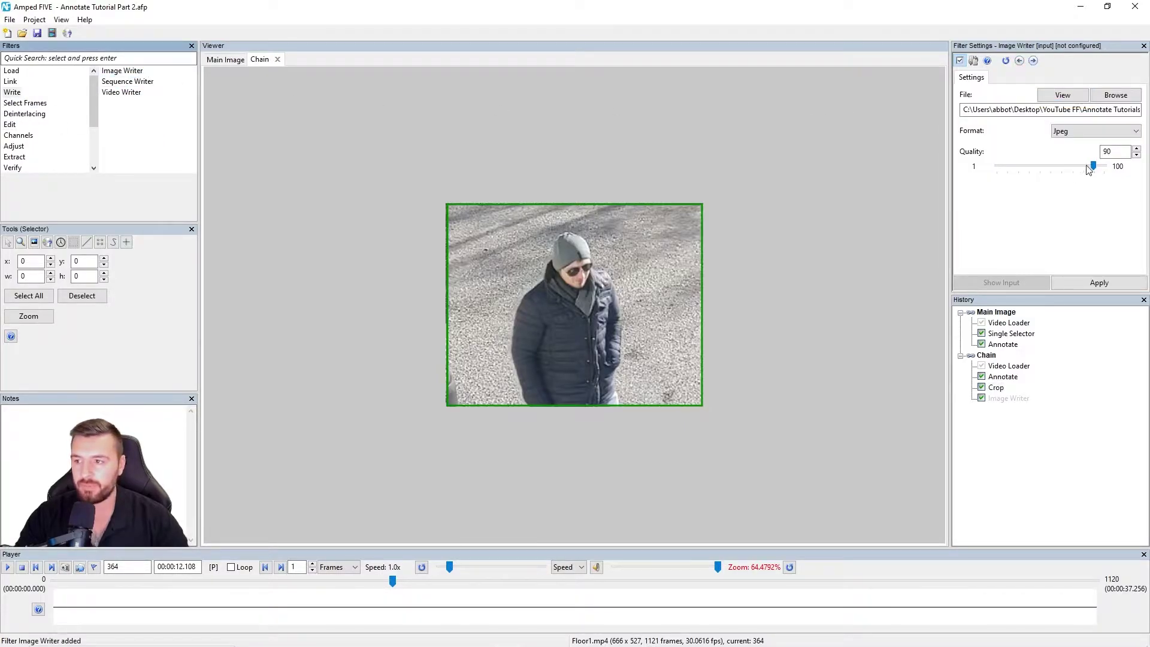
pyautogui.moveTo(1097, 169); pyautogui.dragTo(1138, 173)
# Save the JPEG to the Annotate Tutorial Part 2 folder, then return to Main Image's Annotate.
pyautogui.click(1116, 95)
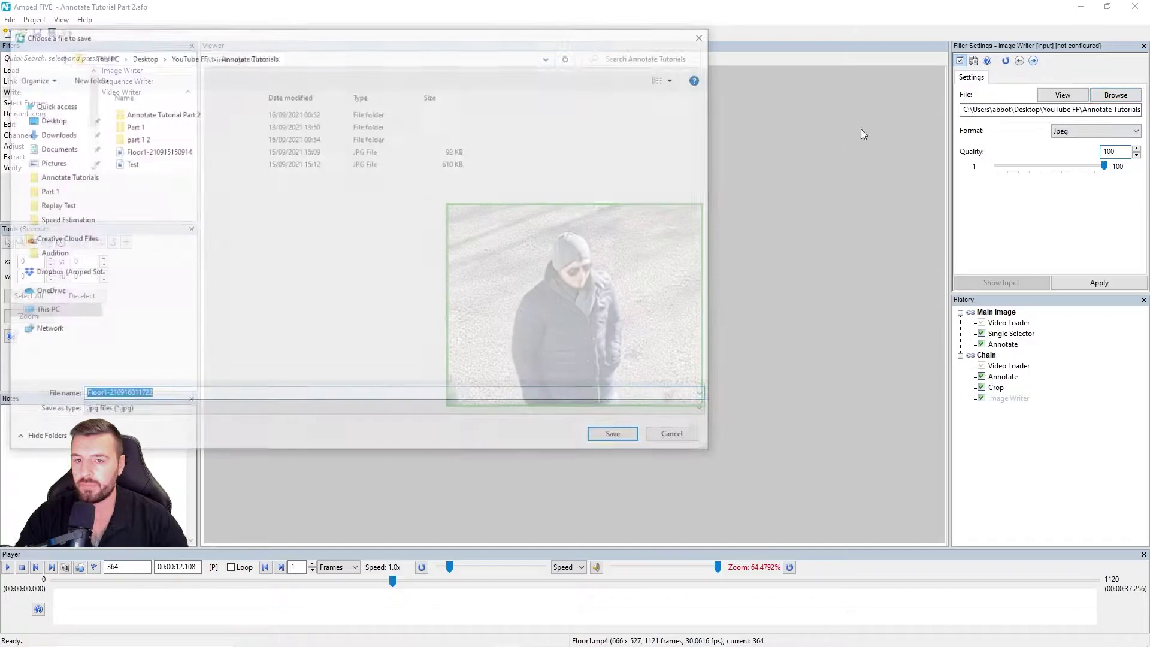
pyautogui.doubleClick(198, 113)
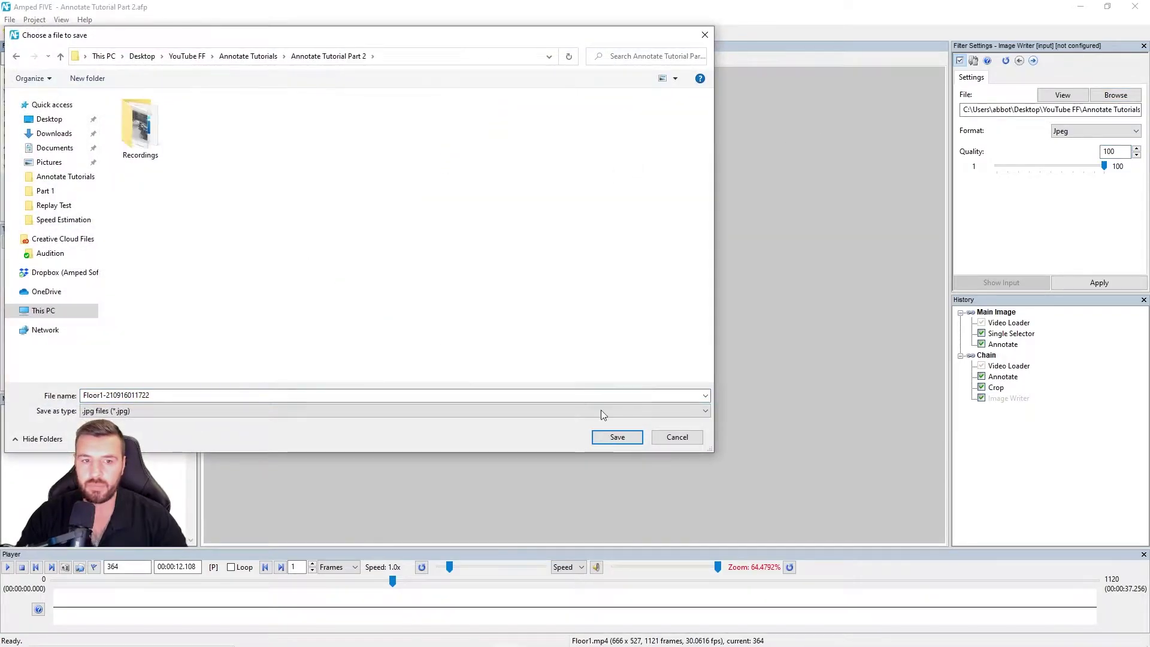
pyautogui.click(617, 437)
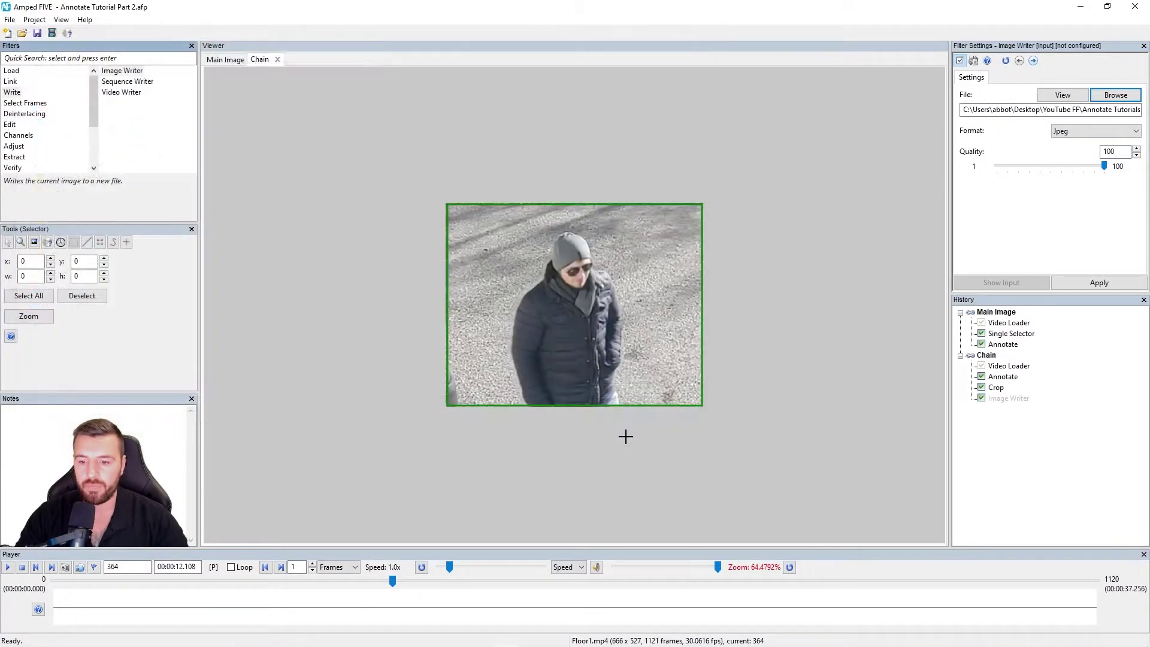
pyautogui.click(1098, 283)
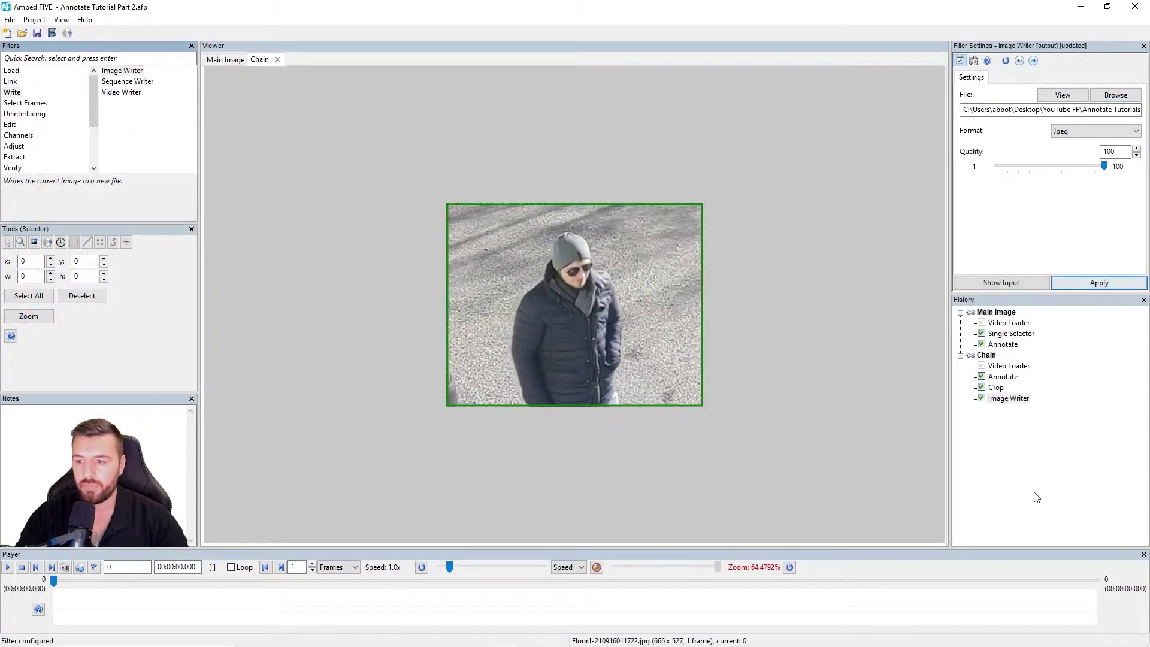
pyautogui.click(1004, 345)
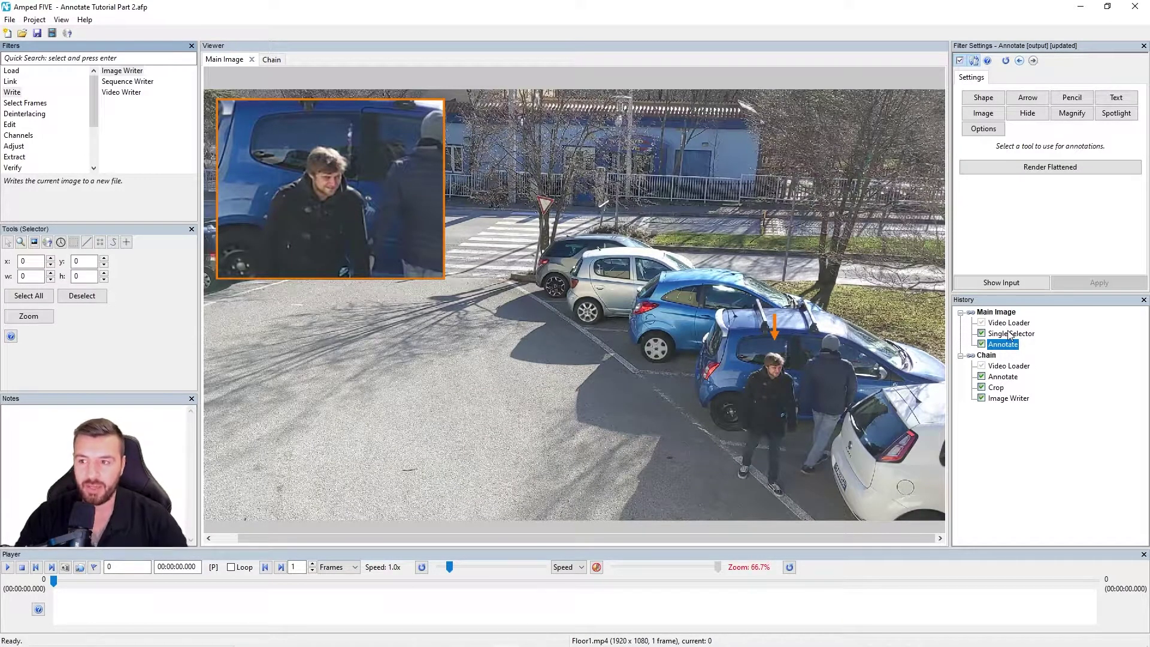
# Insert the saved Floor1 green-bordered beanie close-up as an image below the orange inset.
pyautogui.click(985, 115)
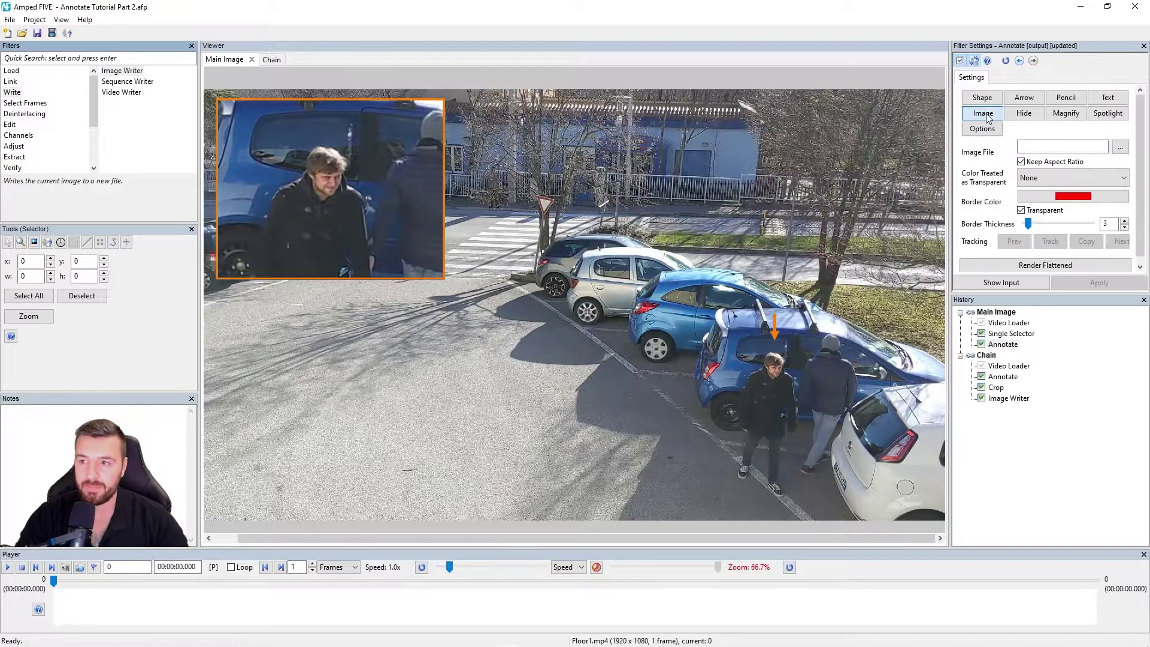
pyautogui.click(1114, 147)
pyautogui.click(211, 134)
pyautogui.doubleClick(211, 134)
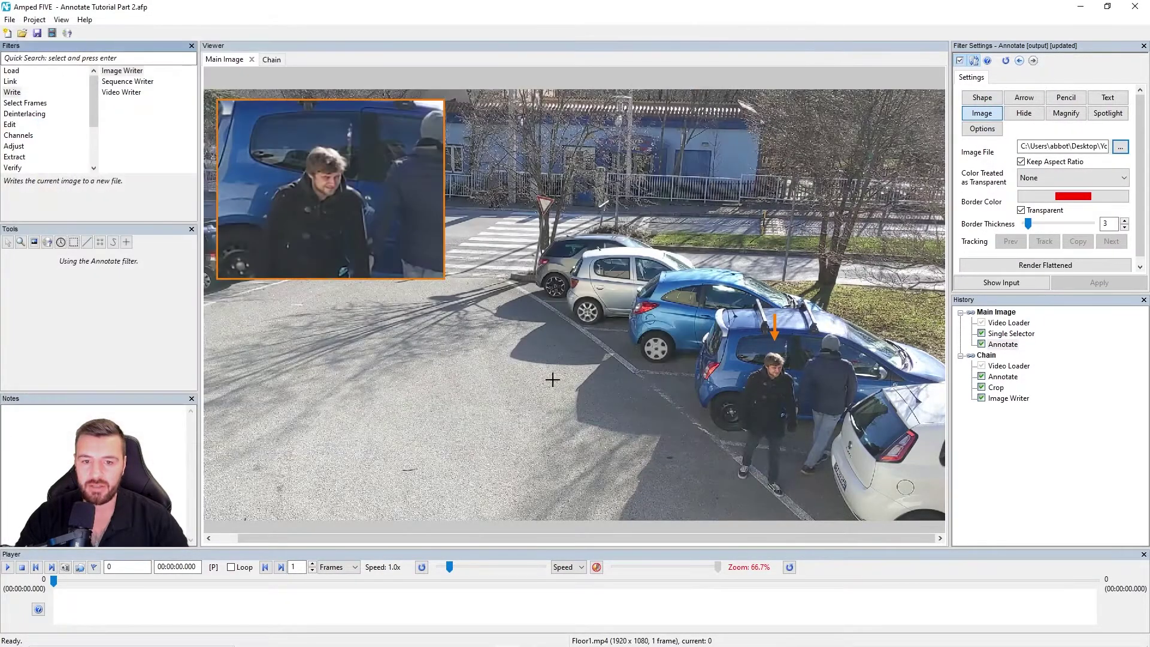
pyautogui.moveTo(220, 300)
pyautogui.mouseDown()
pyautogui.moveTo(495, 469)
pyautogui.moveTo(454, 456)
pyautogui.moveTo(445, 465)
pyautogui.mouseUp()
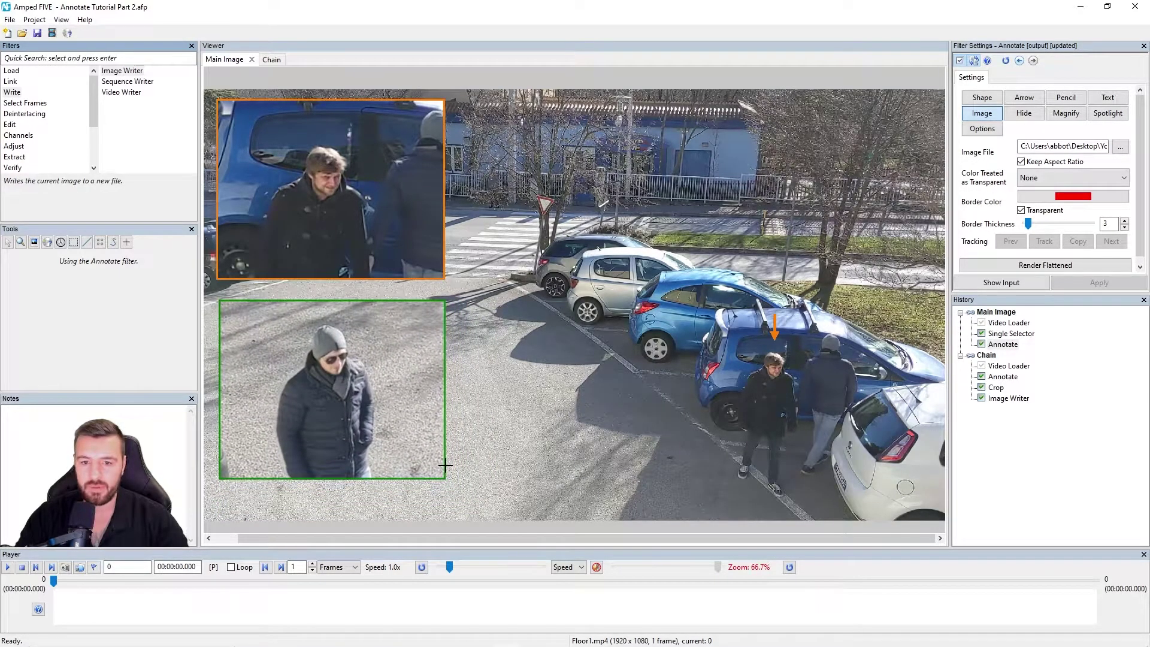
pyautogui.moveTo(354, 376); pyautogui.dragTo(354, 393)
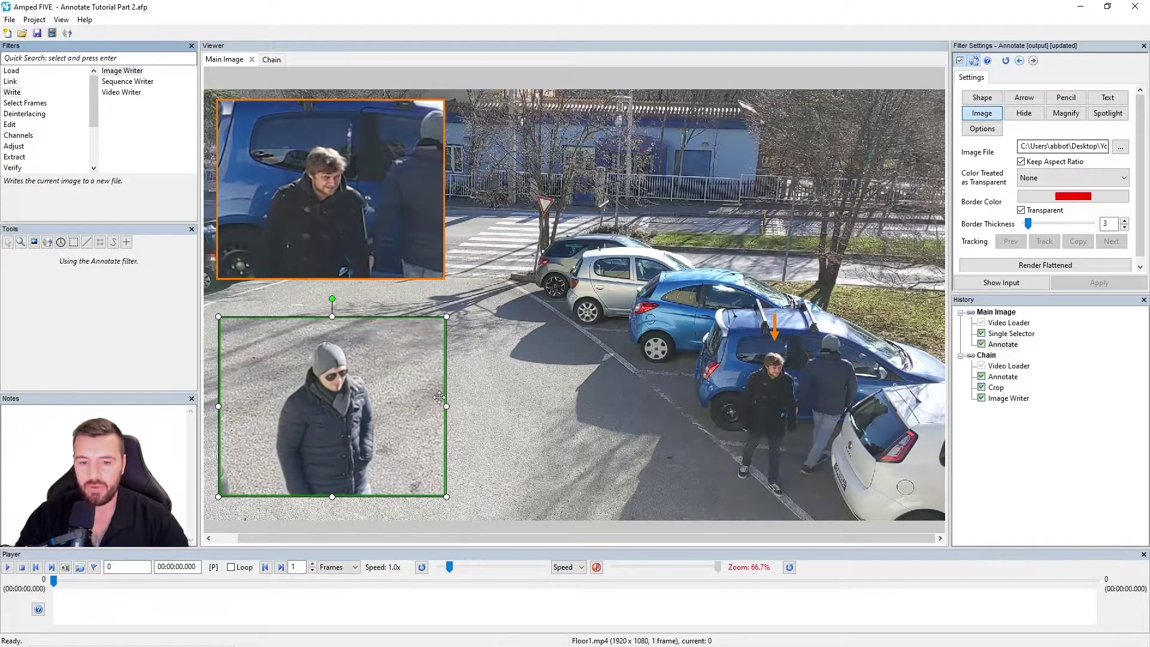
# Draw a green arrow pointing down at the grey-hatted man beside the blue car.
pyautogui.click(1025, 97)
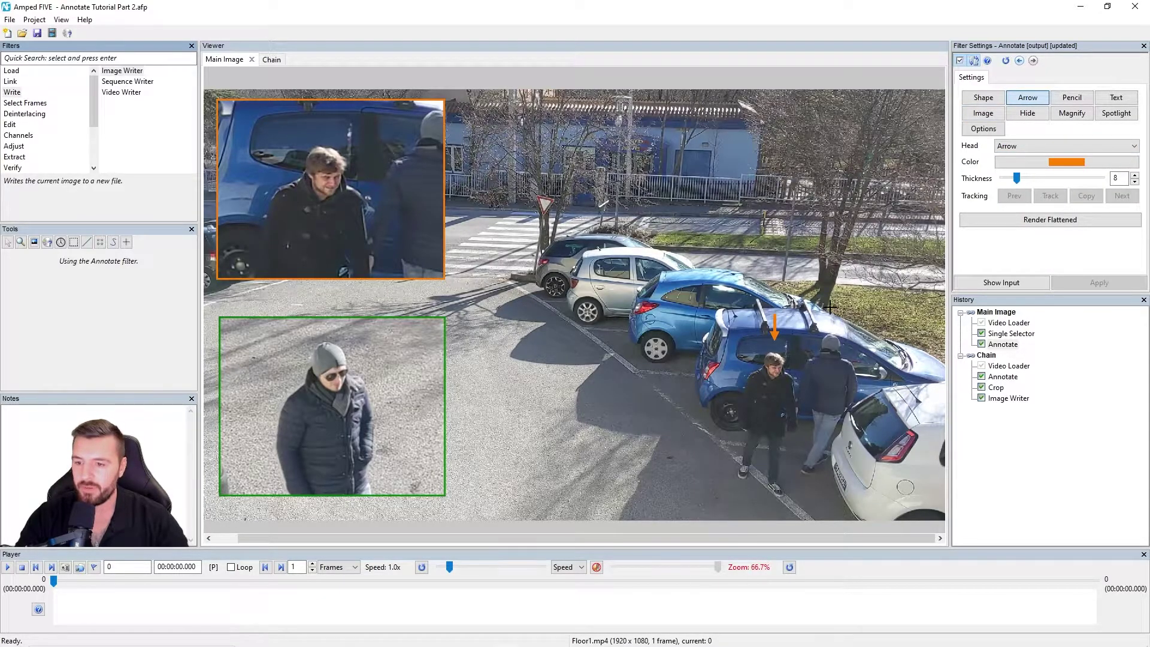
pyautogui.moveTo(828, 304); pyautogui.dragTo(829, 328)
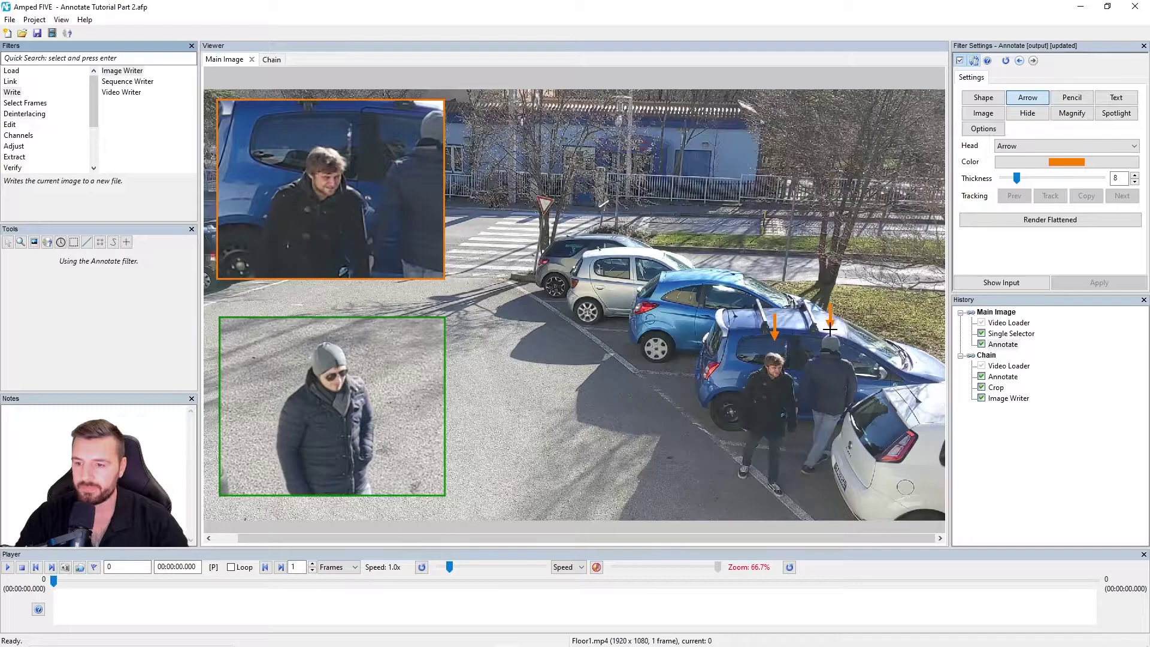
pyautogui.click(1066, 161)
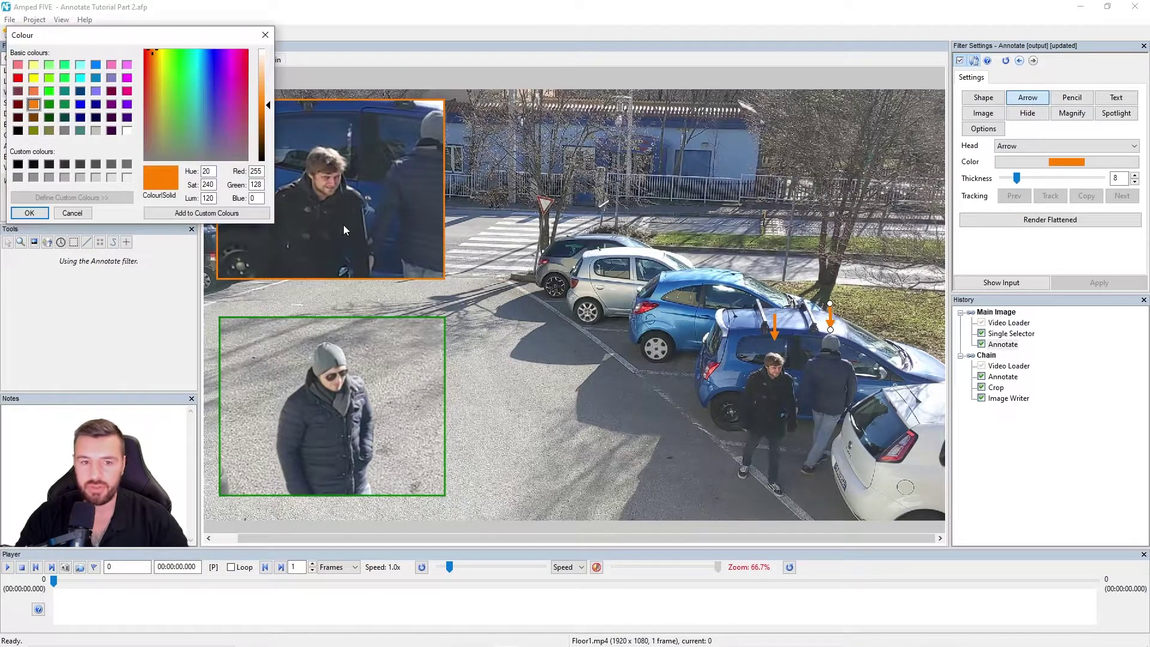
pyautogui.click(50, 105)
pyautogui.click(29, 213)
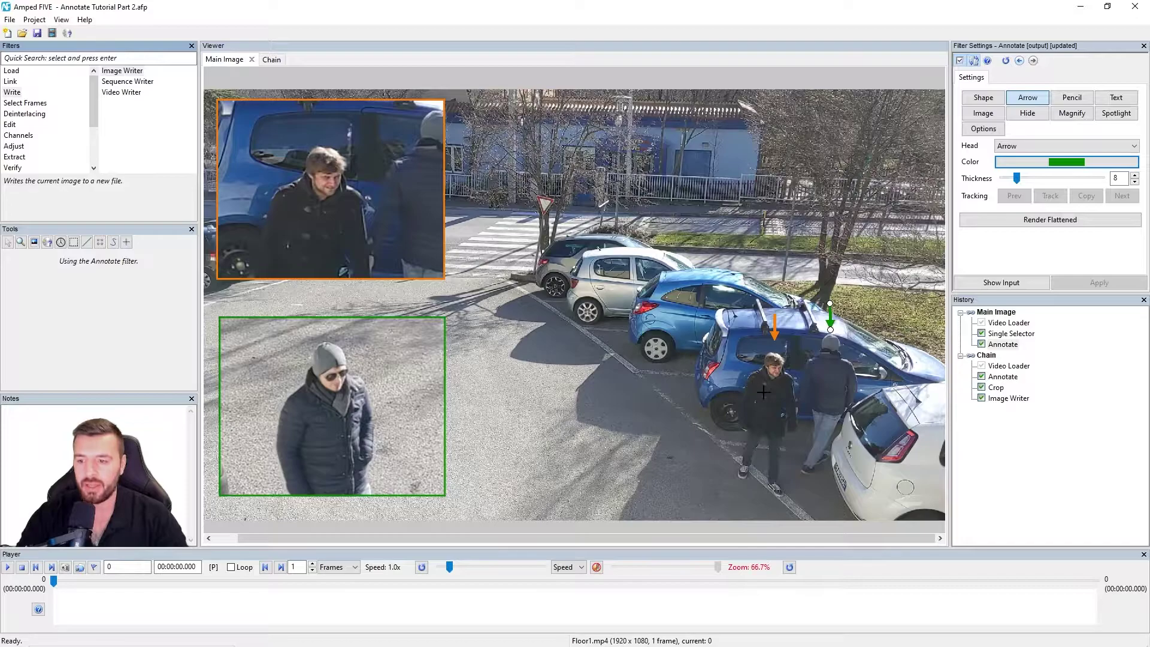
pyautogui.click(1116, 97)
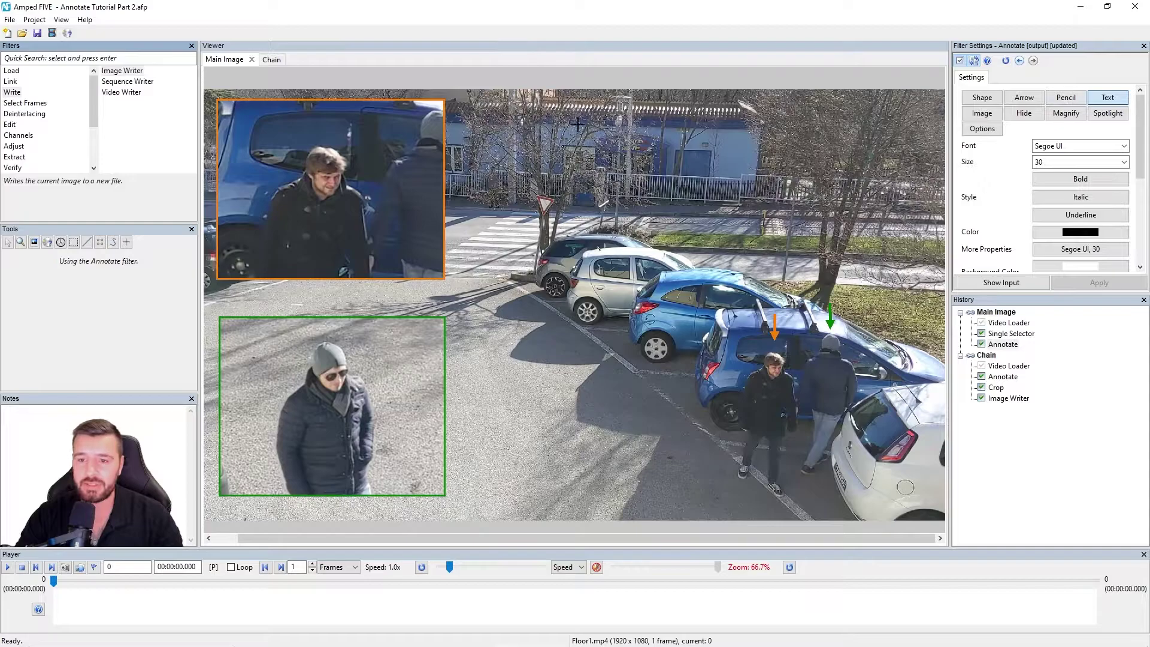
# Add a text box reading 'Information Wanted' with a second 'Call:' line giving the phone number.
pyautogui.moveTo(571, 109); pyautogui.dragTo(842, 213)
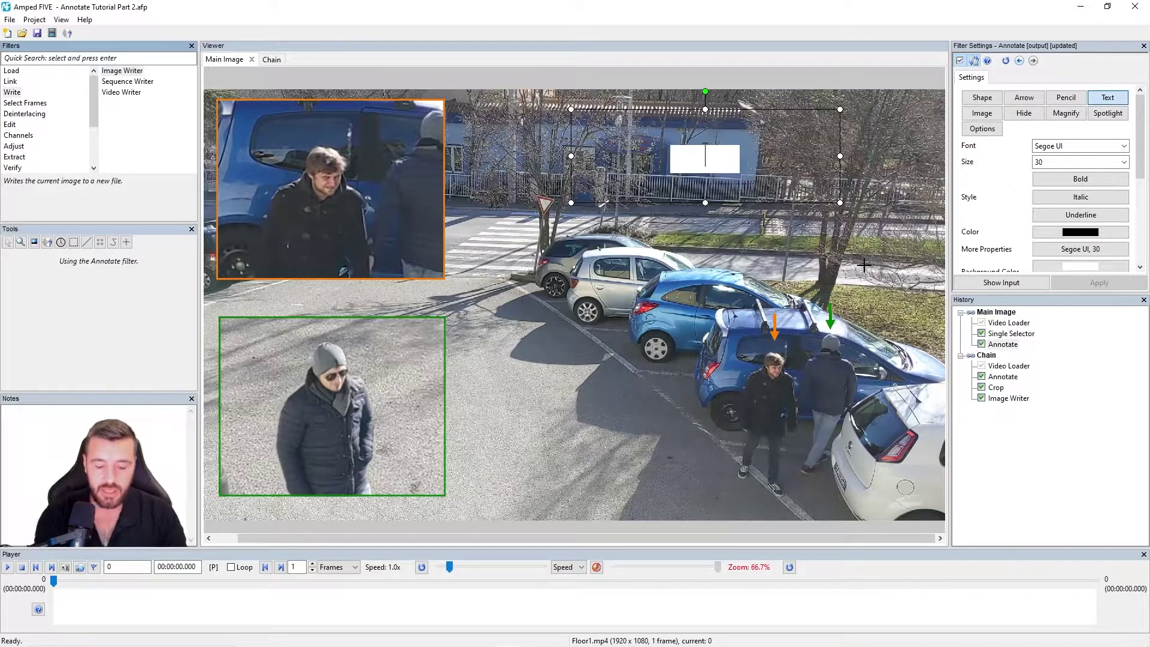
pyautogui.write('Inf')
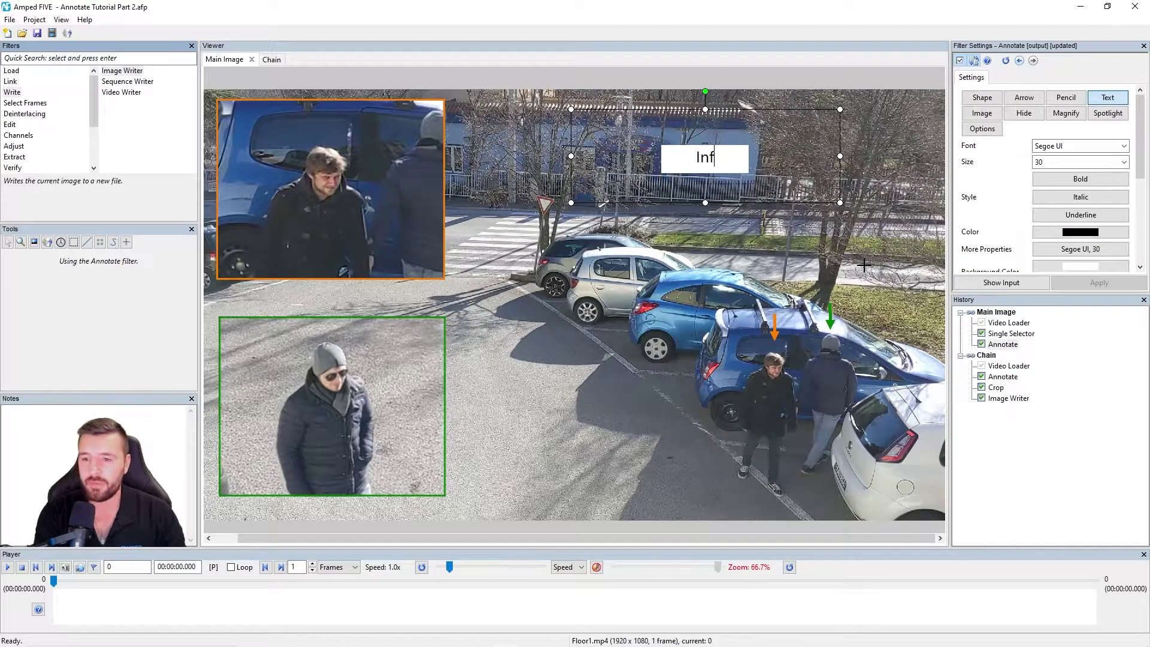
pyautogui.write('ormation Wanted')
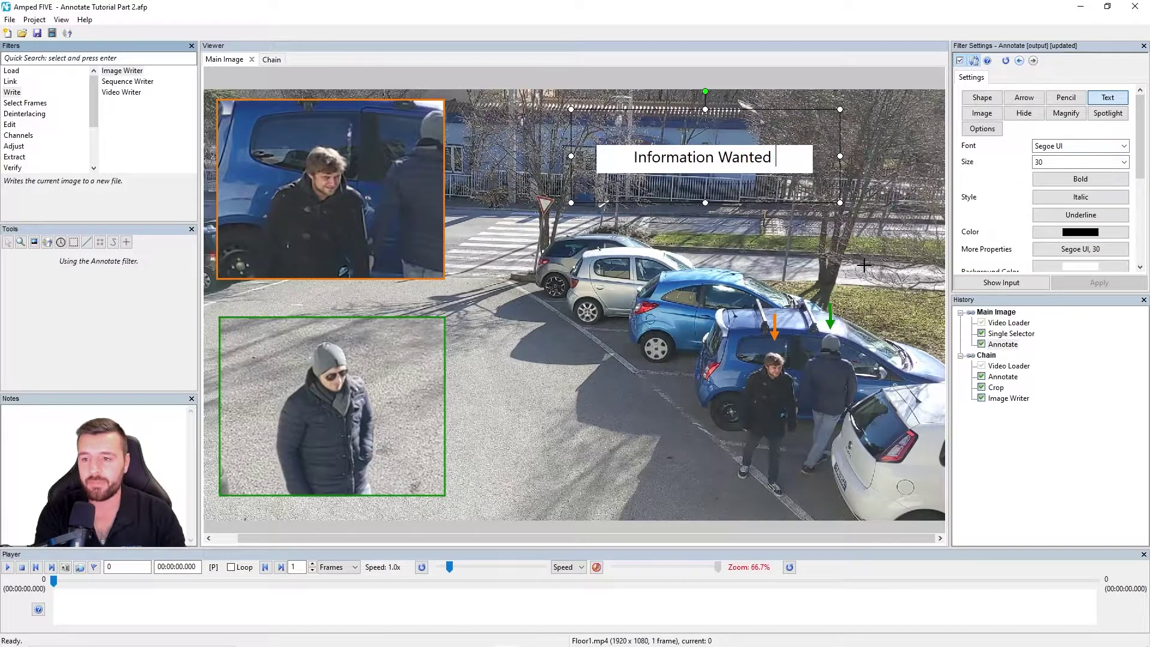
pyautogui.press('Return')
pyautogui.write('Cal')
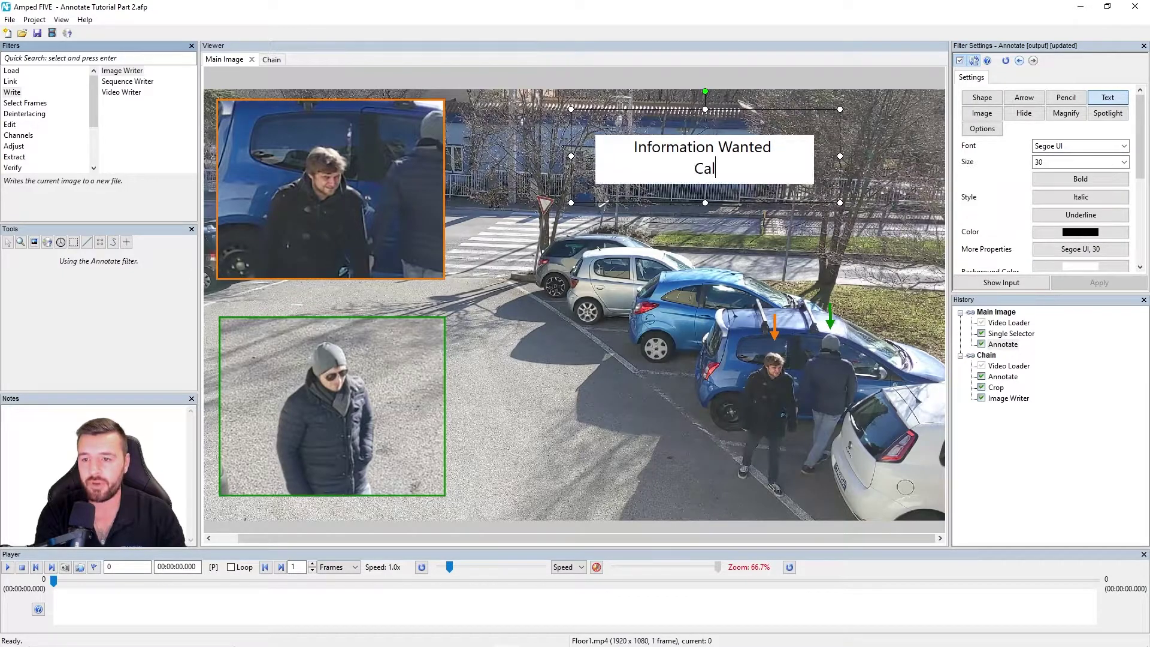
pyautogui.write('l: 333-666-444')
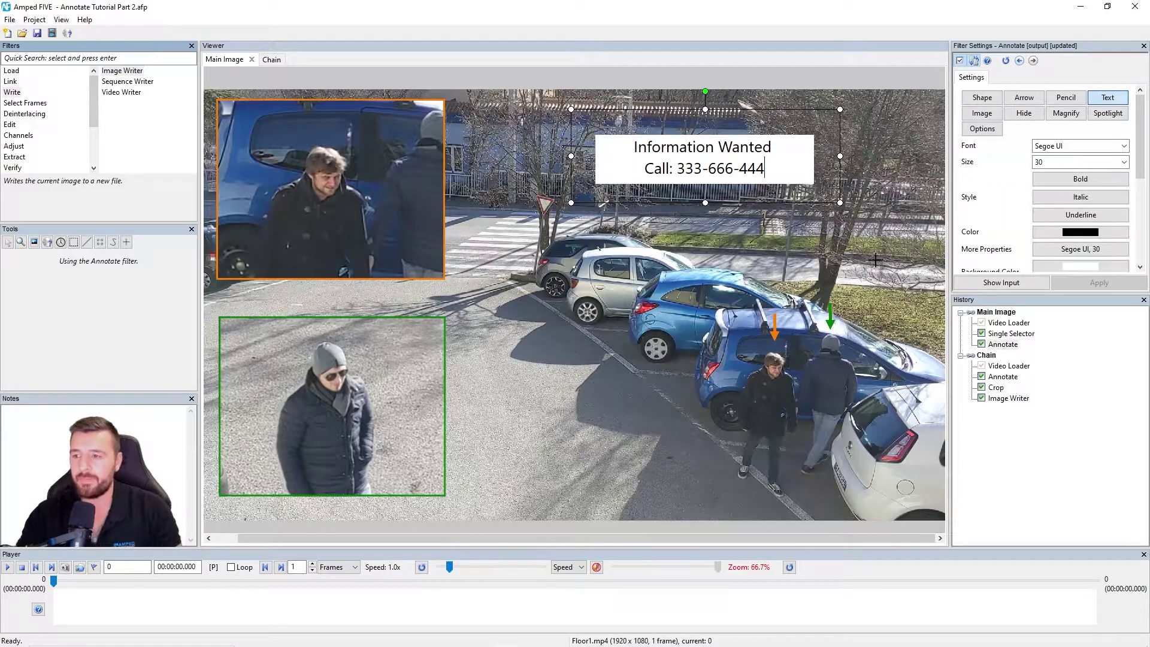
pyautogui.moveTo(1144, 147)
pyautogui.mouseDown()
pyautogui.moveTo(1145, 193)
pyautogui.moveTo(1140, 127)
pyautogui.moveTo(1146, 206)
pyautogui.moveTo(1147, 142)
pyautogui.mouseUp()
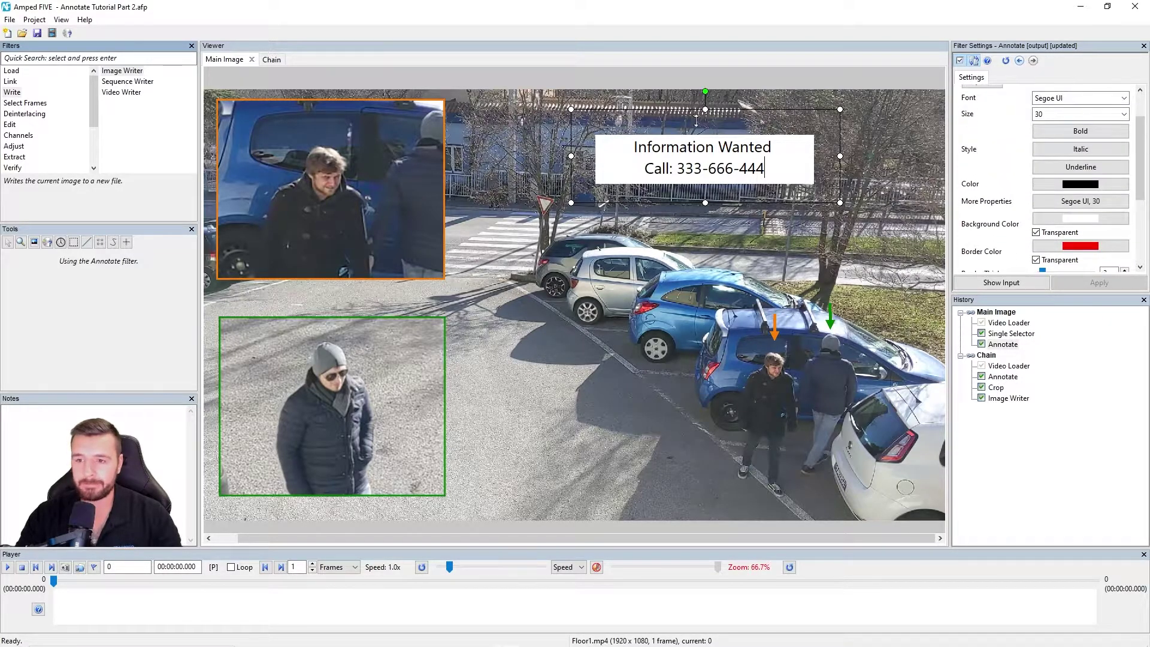
# Give the call box a solid white background and a visible black border.
pyautogui.scroll(-2, 1054, 207)
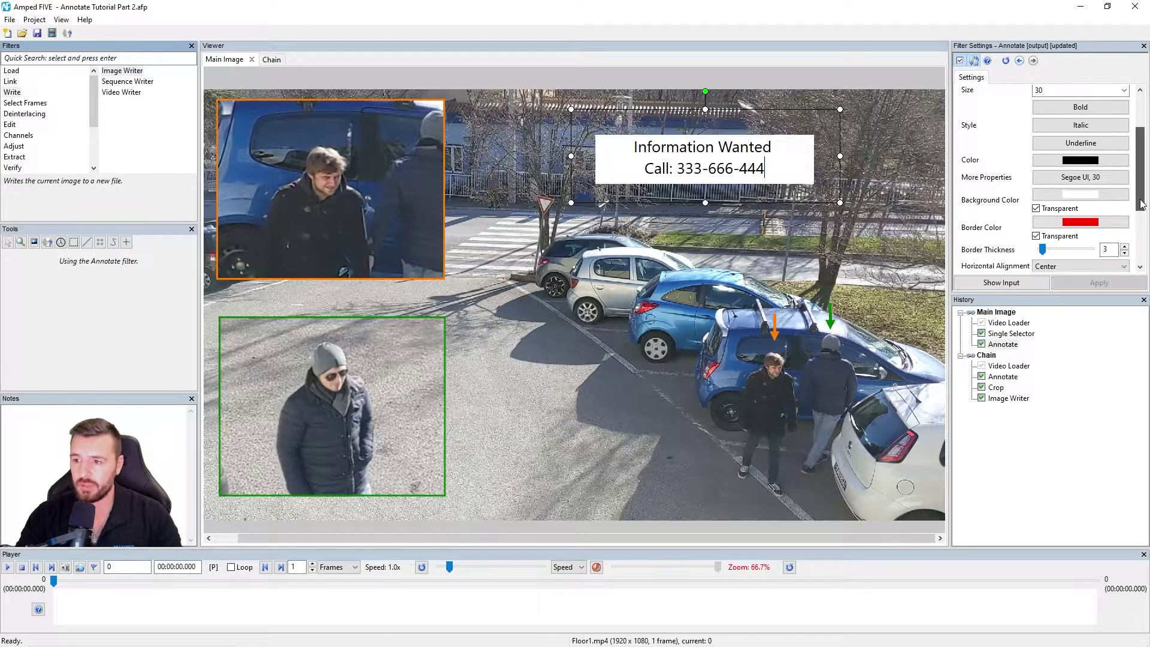
pyautogui.click(1048, 203)
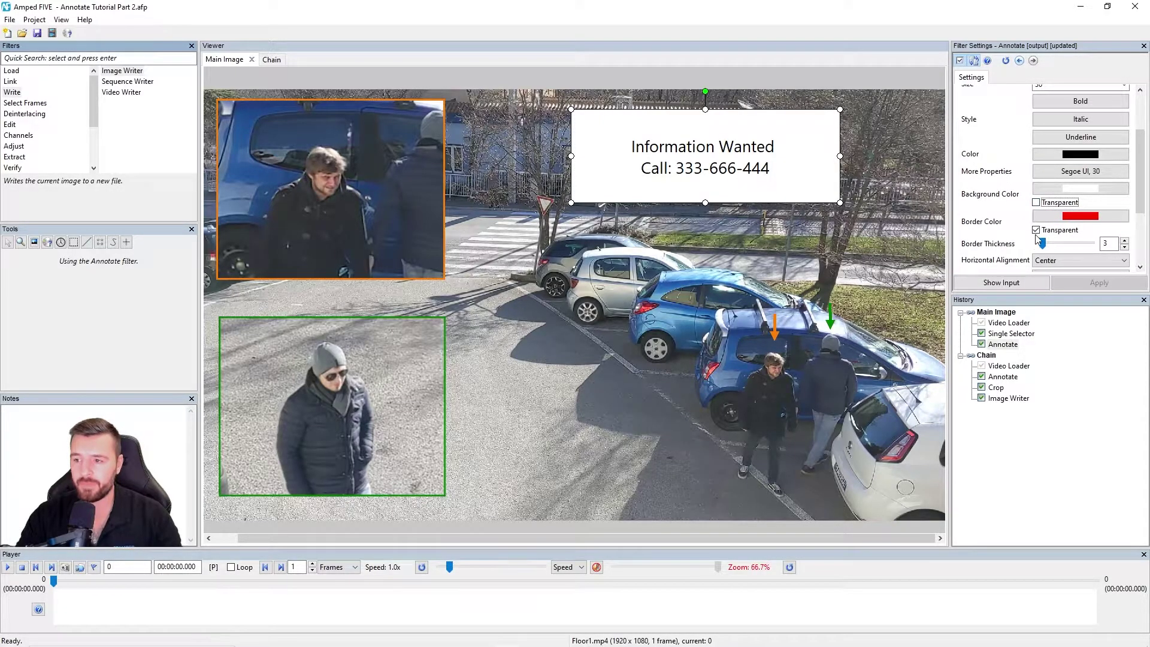
pyautogui.click(1036, 230)
pyautogui.click(1072, 217)
pyautogui.click(38, 171)
pyautogui.click(28, 214)
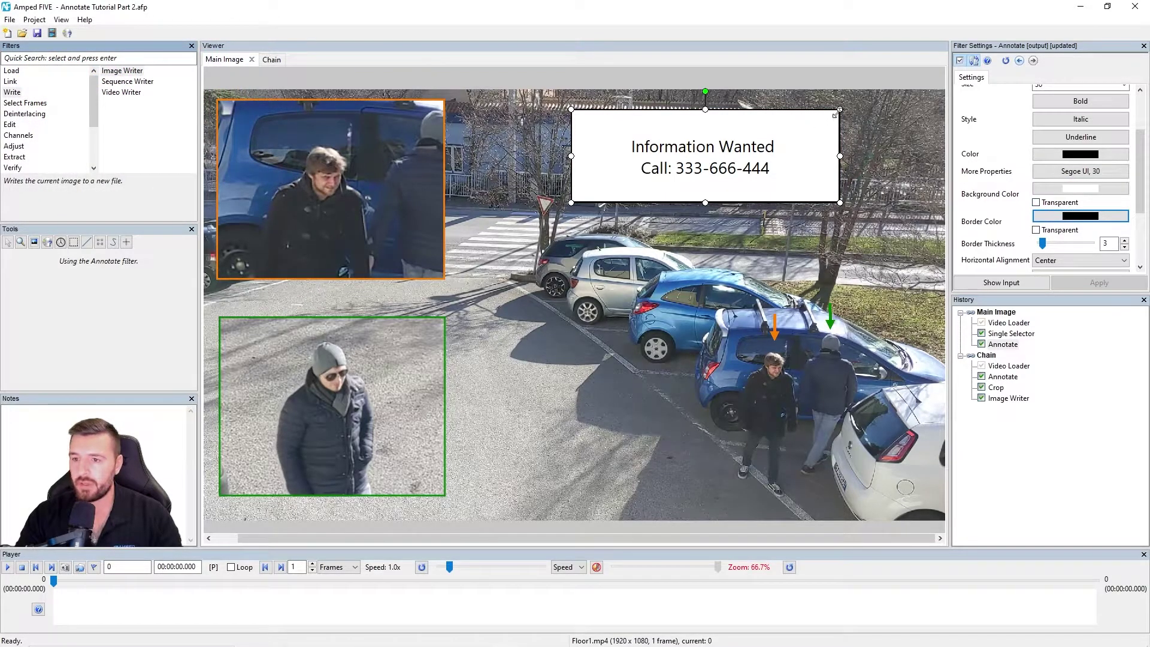
# Shrink the call box to fit its text and move it to the image's bottom centre.
pyautogui.moveTo(837, 112)
pyautogui.mouseDown()
pyautogui.moveTo(834, 149)
pyautogui.moveTo(793, 156)
pyautogui.mouseUp()
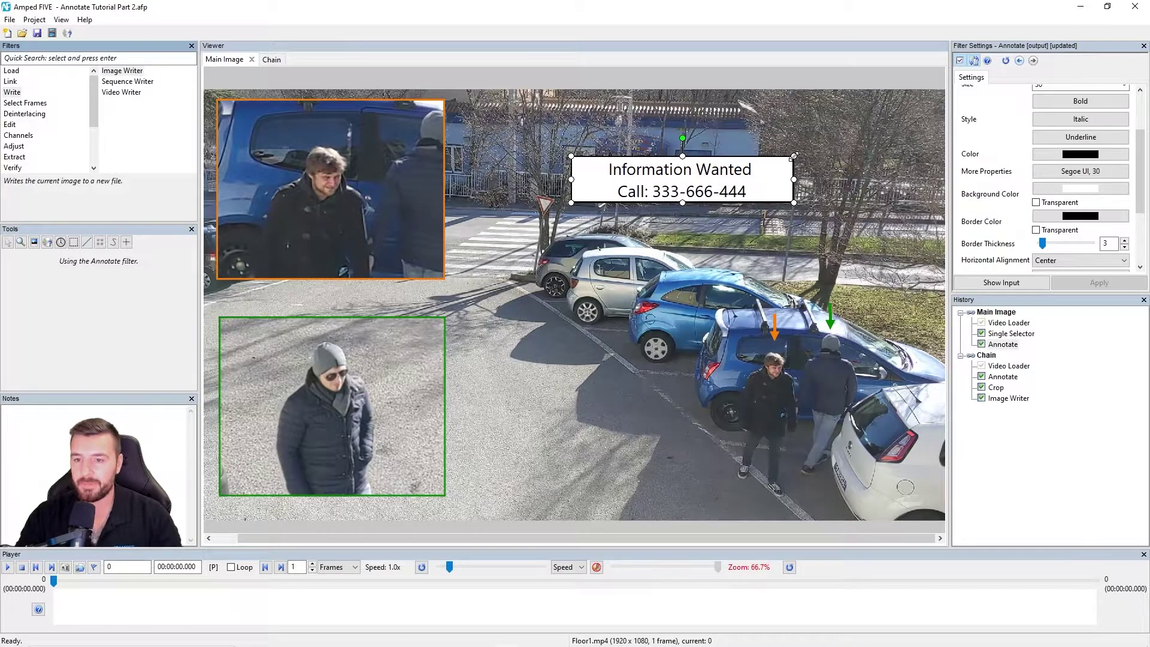
pyautogui.moveTo(697, 158)
pyautogui.mouseDown()
pyautogui.moveTo(614, 424)
pyautogui.moveTo(634, 464)
pyautogui.moveTo(618, 468)
pyautogui.mouseUp()
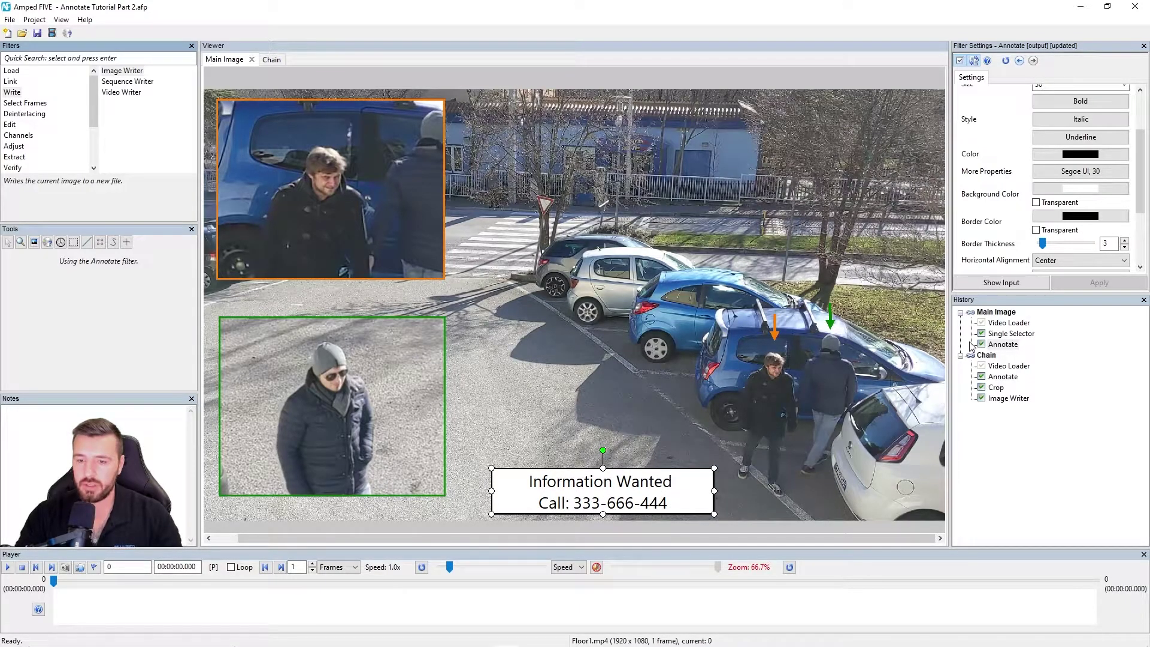
pyautogui.moveTo(1141, 141); pyautogui.dragTo(1141, 108)
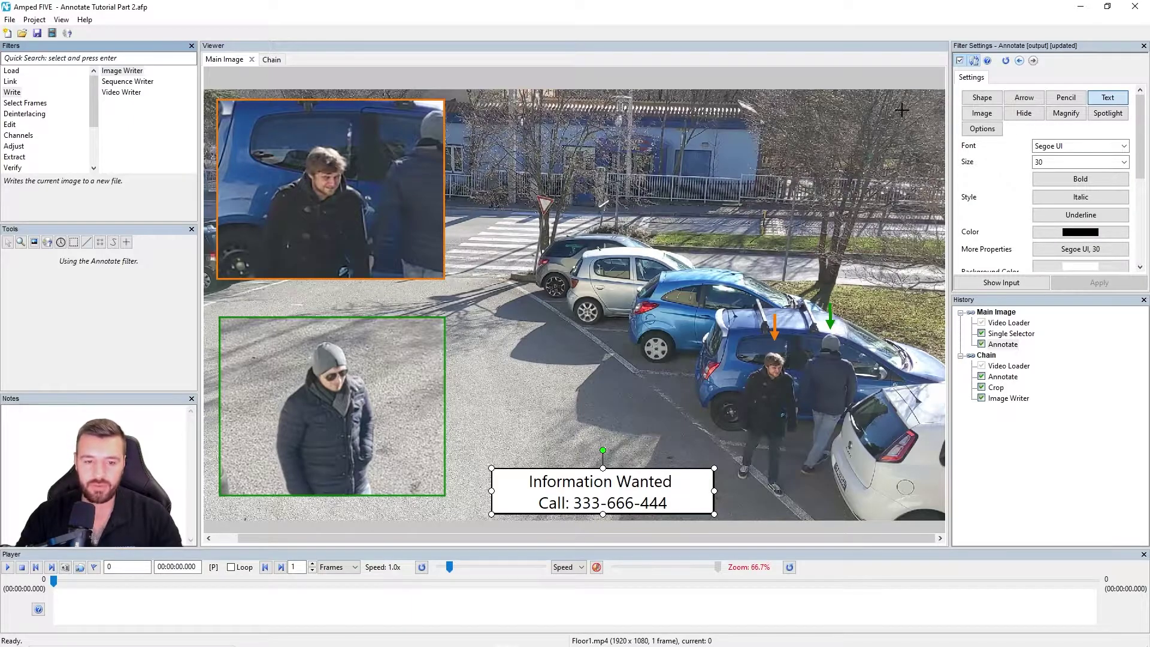
pyautogui.click(312, 185)
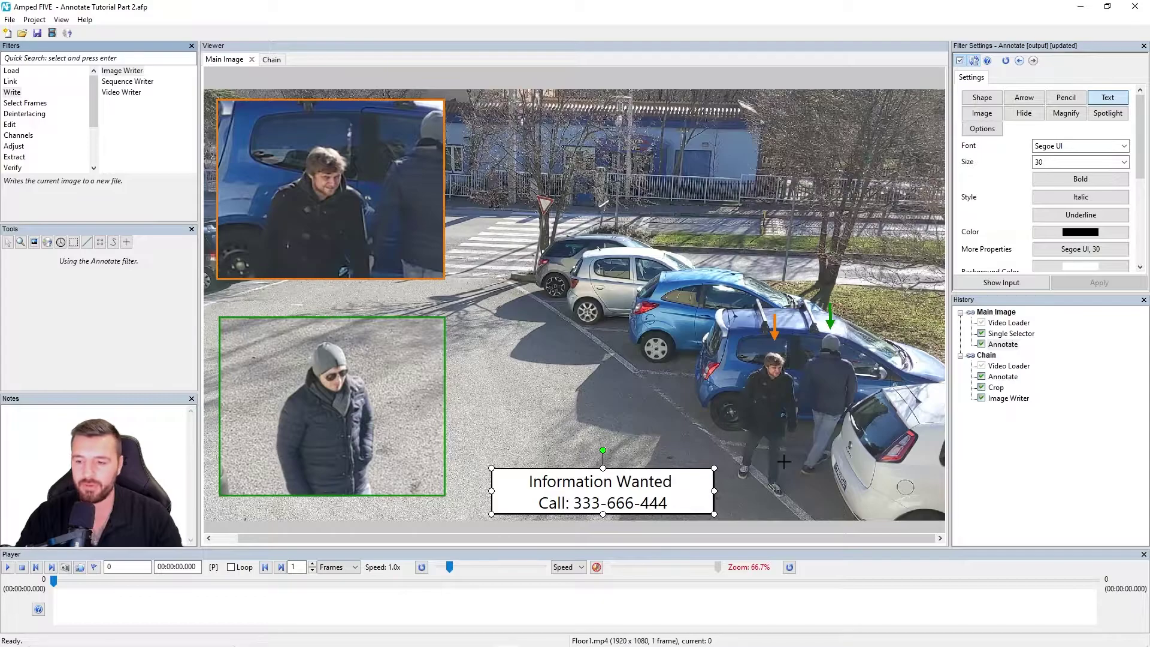
pyautogui.scroll(4, 845, 482)
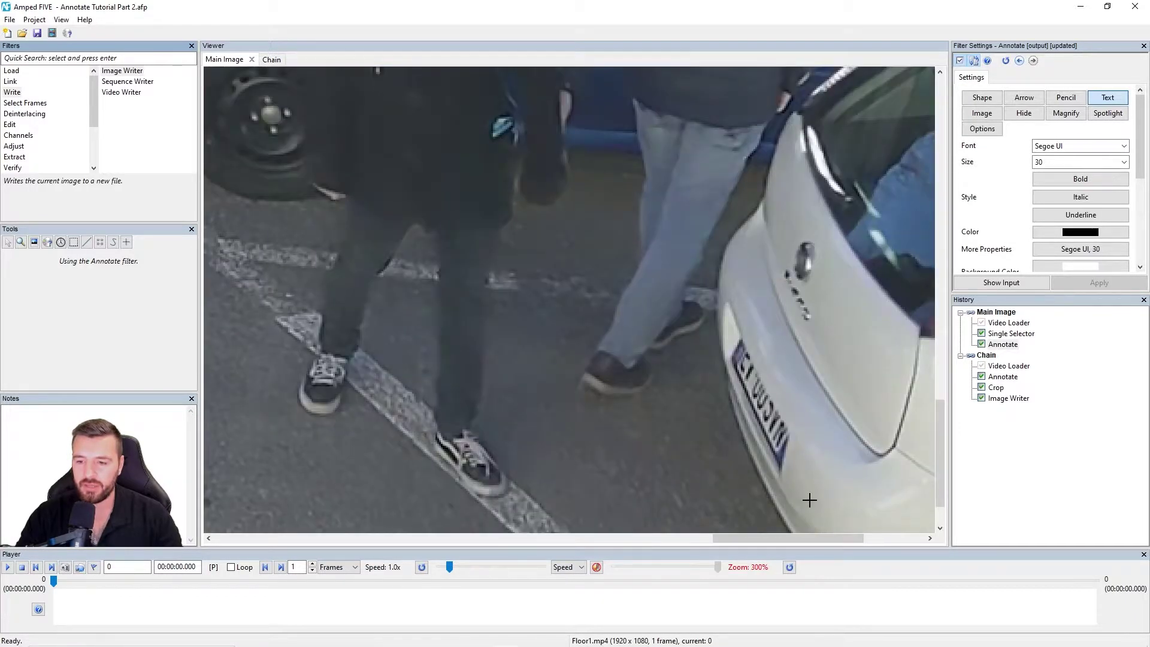
pyautogui.scroll(-4, 776, 407)
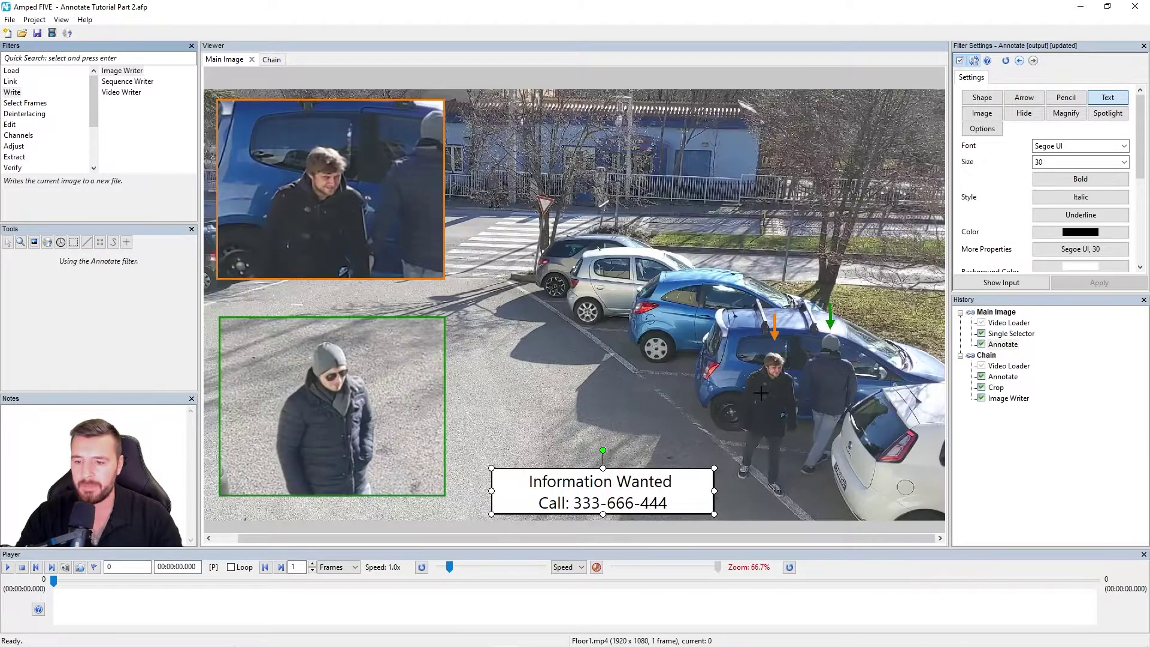
# Pixelate the white and blue cars' number plates with Hide ellipses at strength 6.
pyautogui.click(1026, 115)
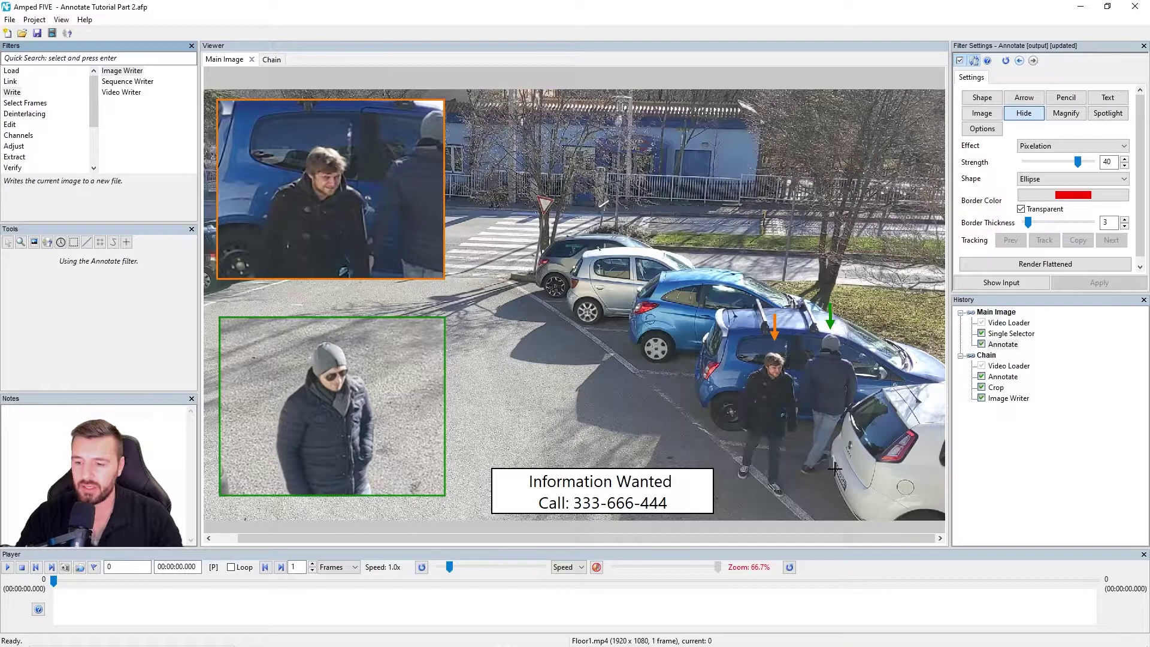
pyautogui.moveTo(828, 456); pyautogui.dragTo(855, 501)
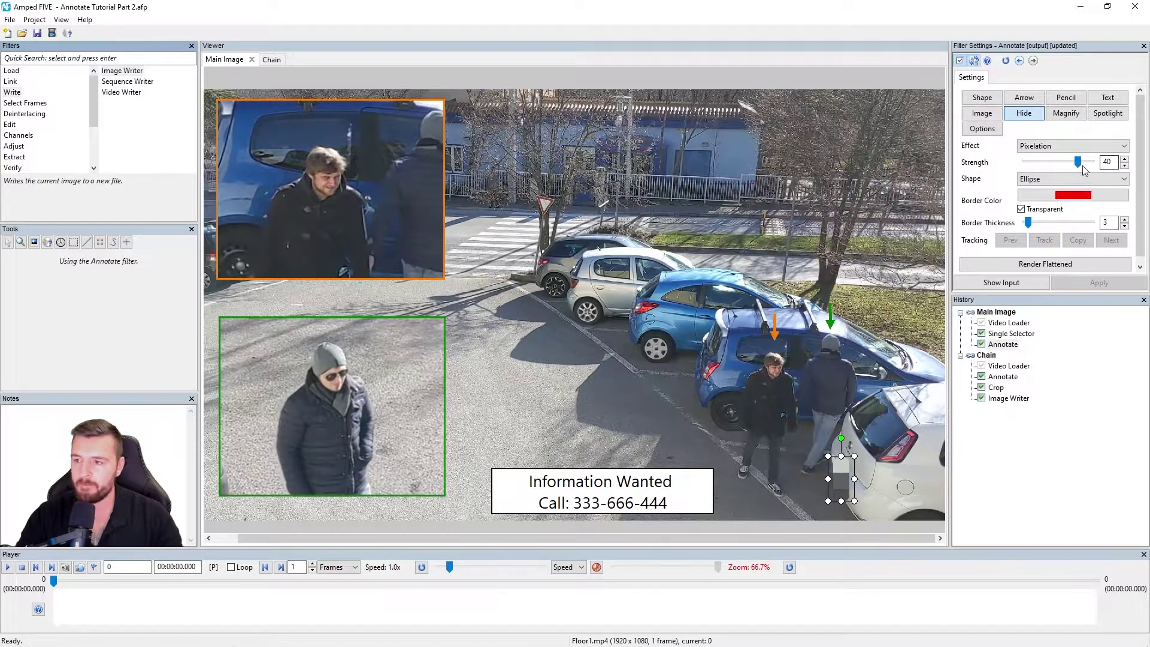
pyautogui.moveTo(1078, 162); pyautogui.dragTo(1033, 166)
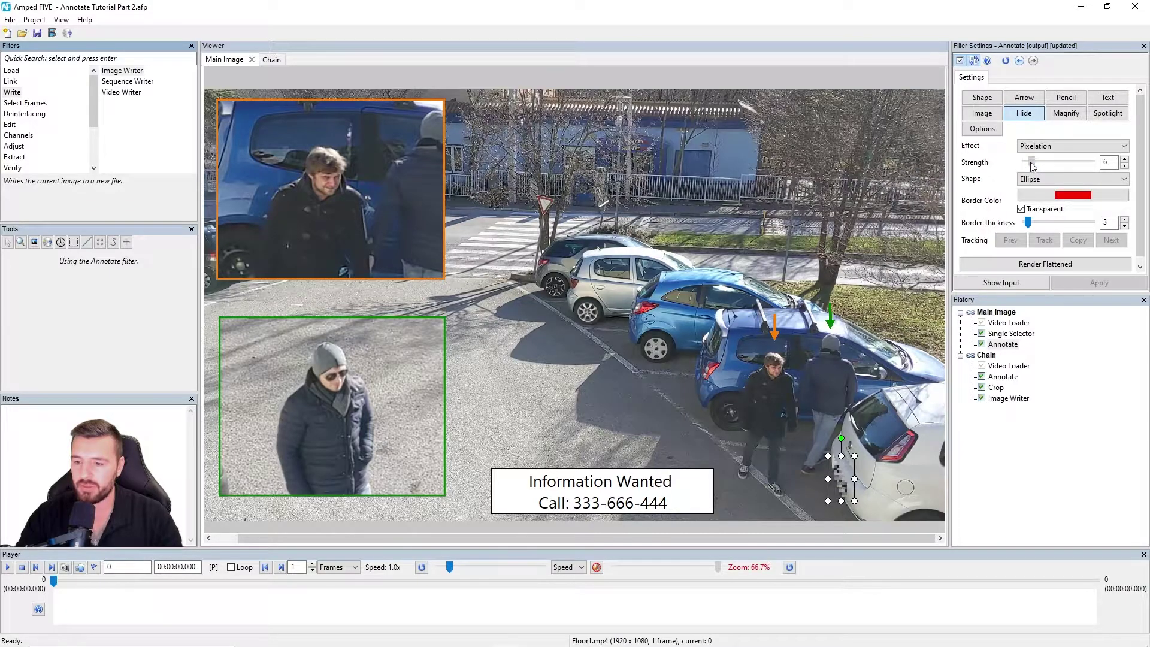
pyautogui.moveTo(829, 479); pyautogui.dragTo(840, 478)
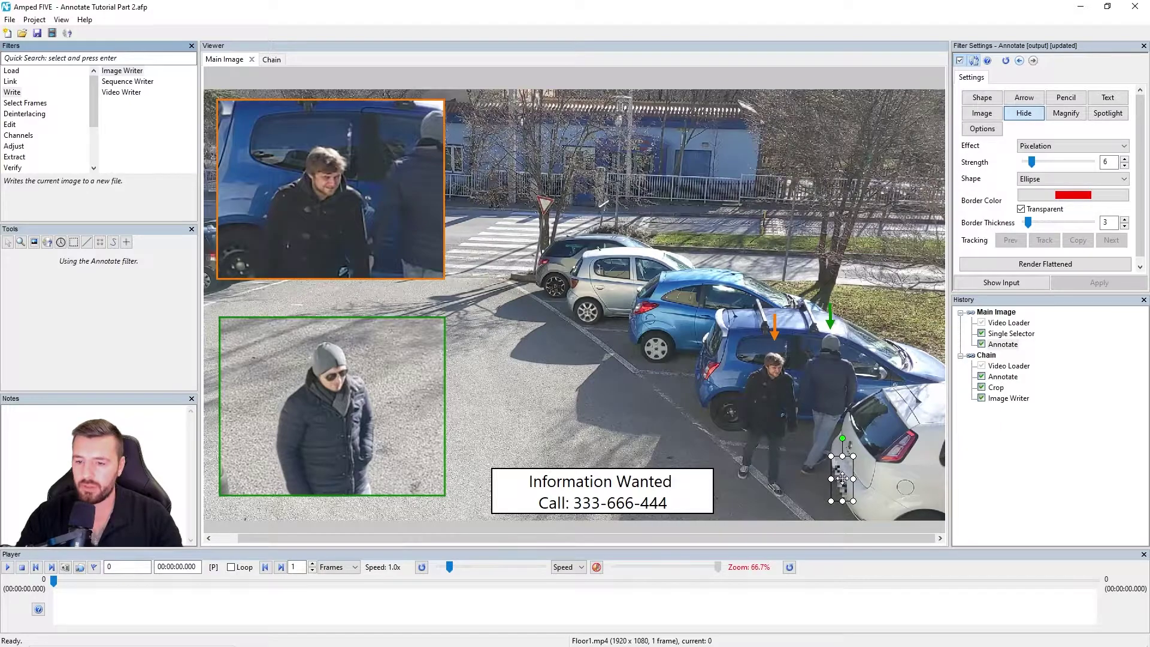
pyautogui.click(704, 371)
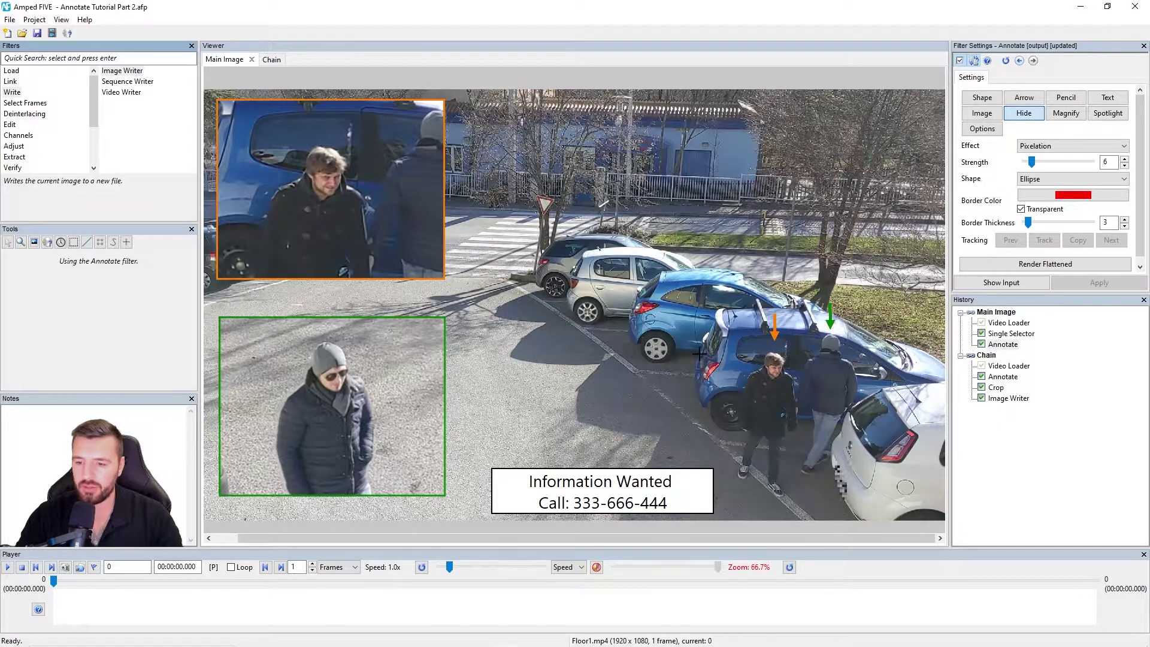
pyautogui.moveTo(698, 354); pyautogui.dragTo(701, 371)
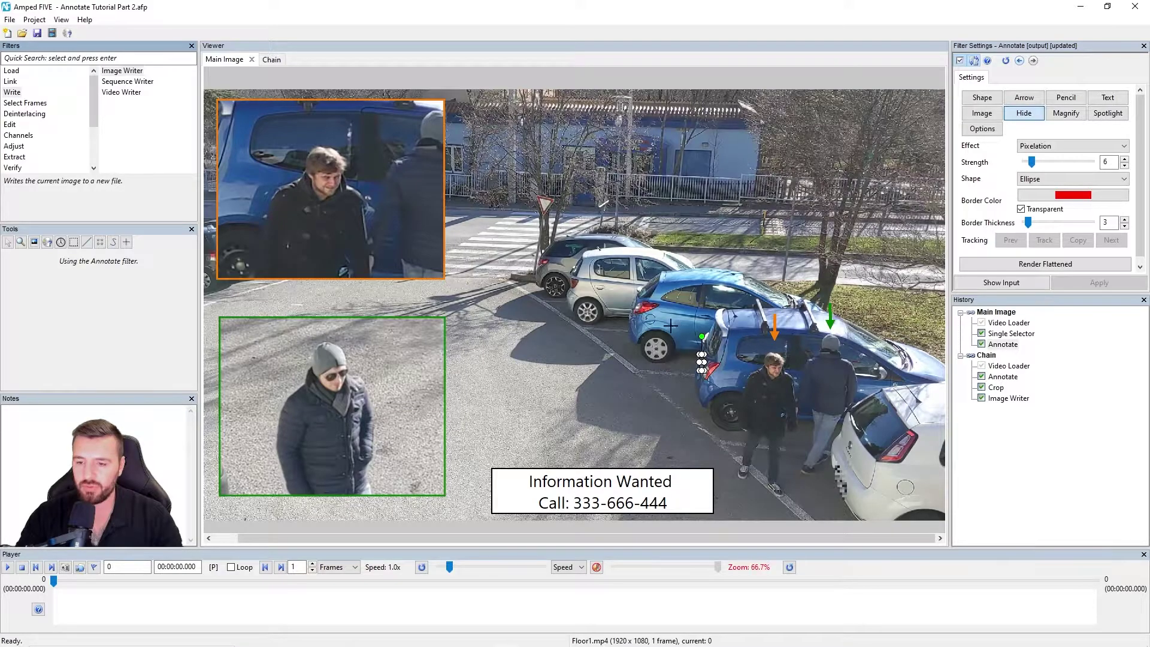
pyautogui.click(706, 354)
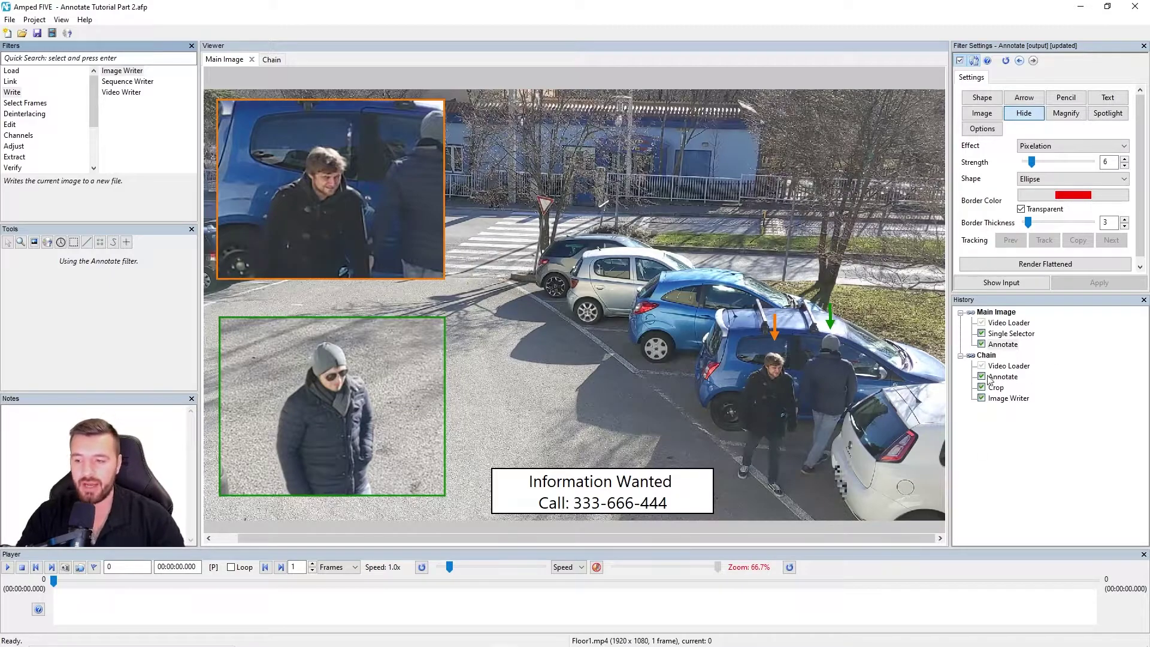
pyautogui.click(1008, 399)
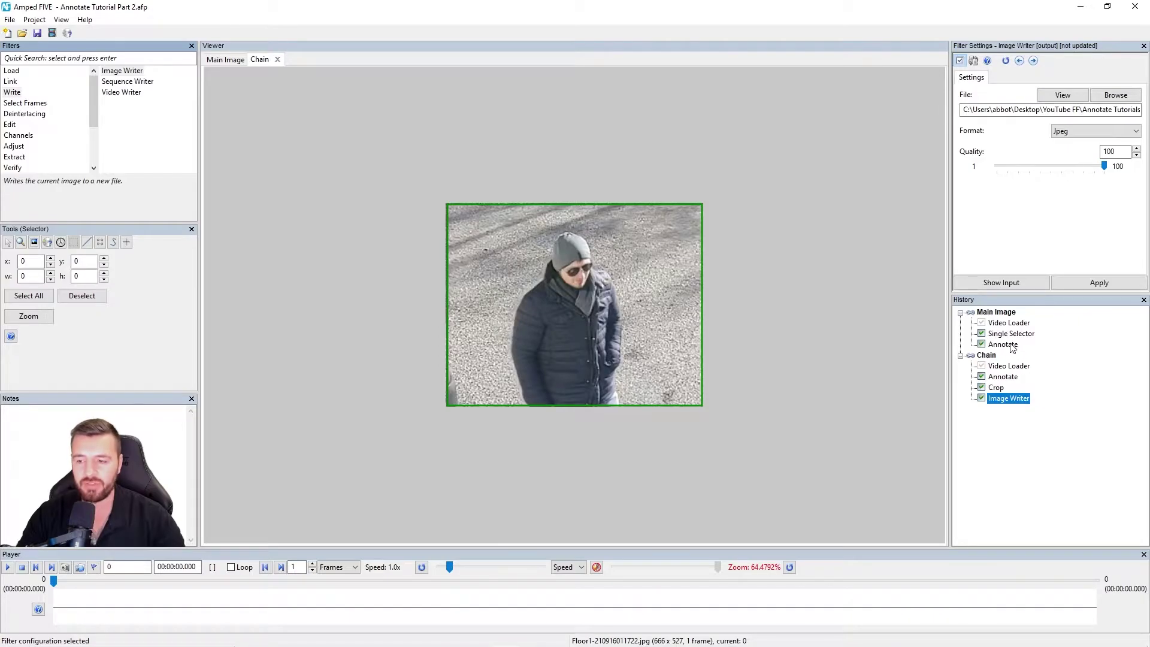
pyautogui.click(1005, 345)
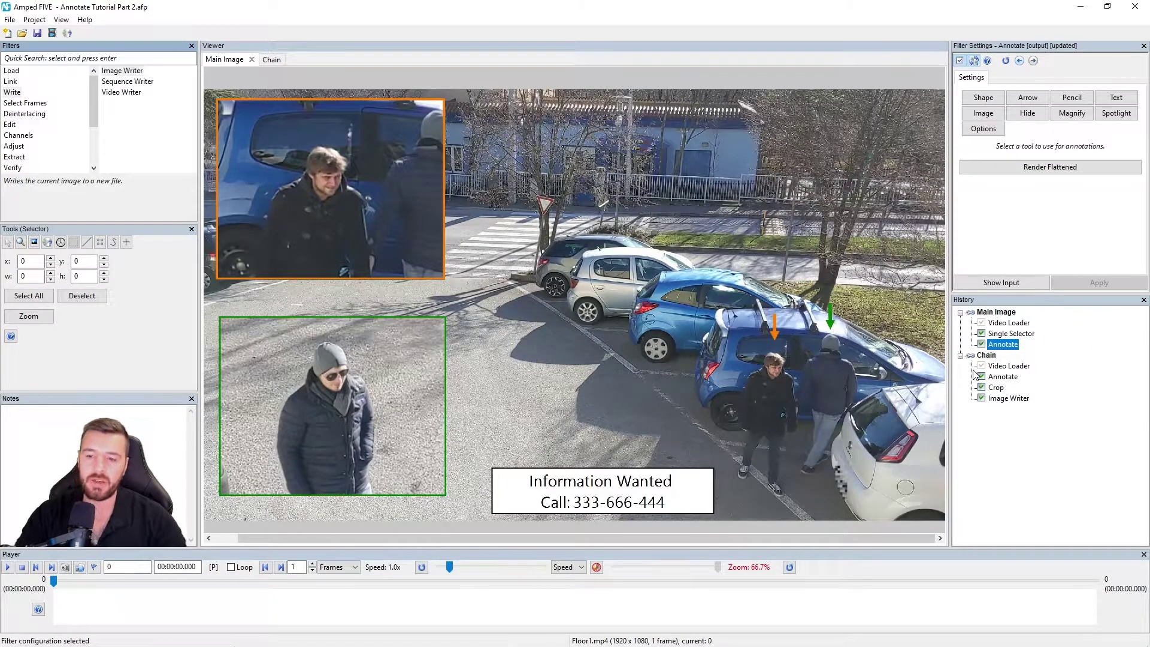